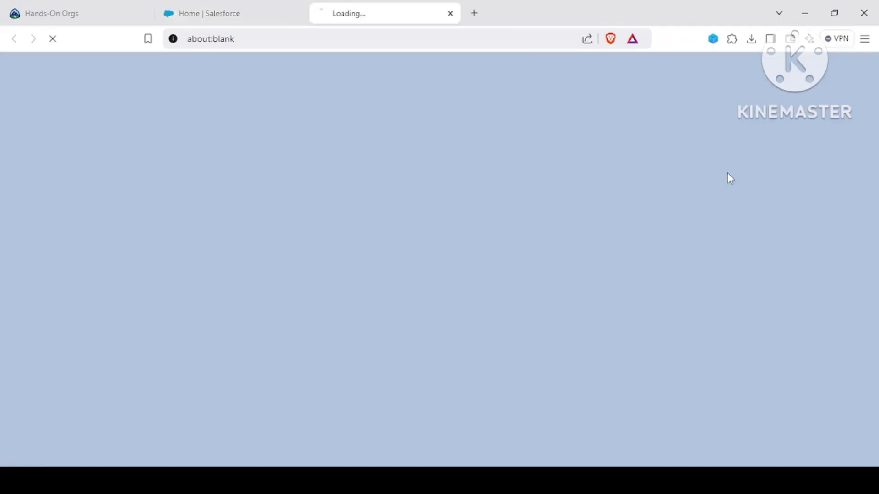
Step: Open the amazon site from All Sites in Experience Builder and browse its Home page product tiles
click(223, 6)
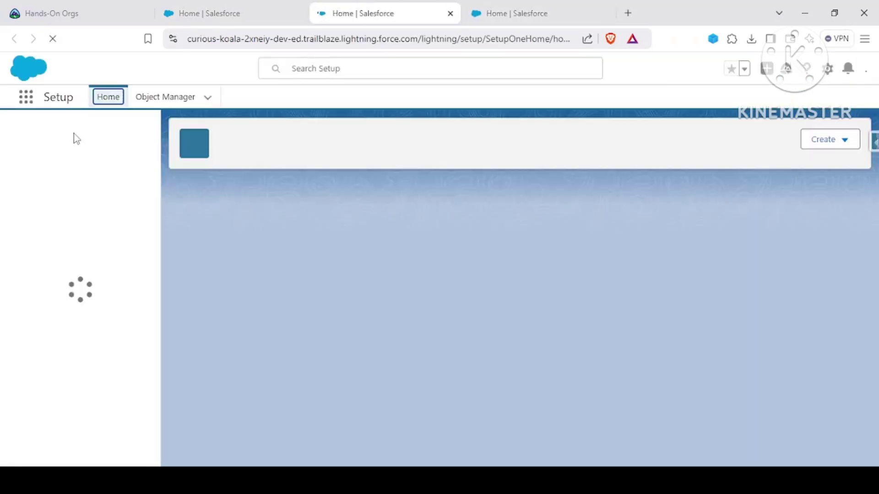
text(all)
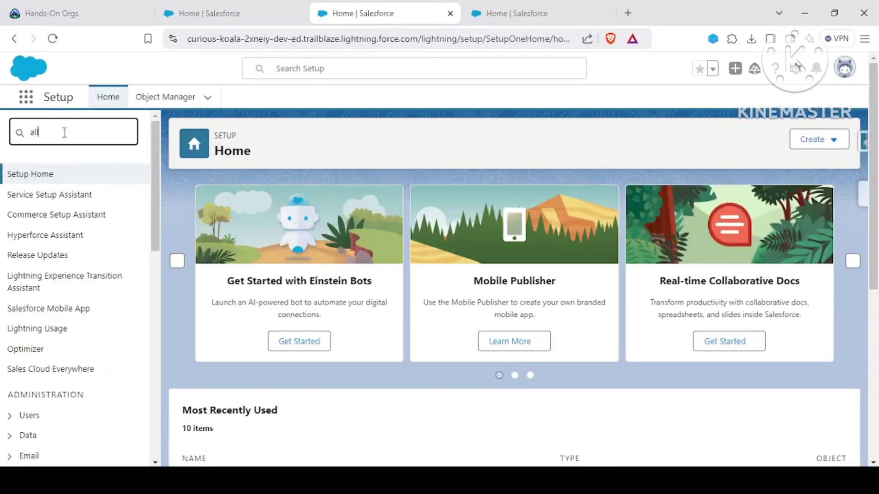
text( sites)
click(59, 212)
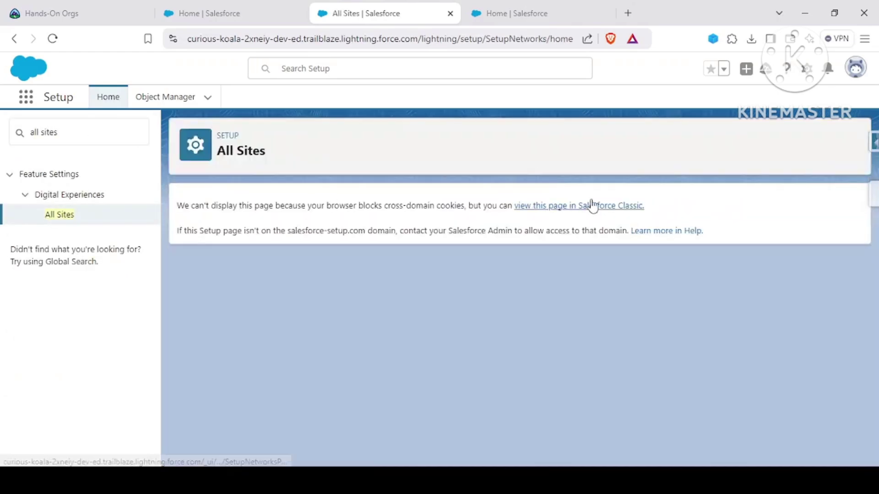
click(589, 204)
click(227, 337)
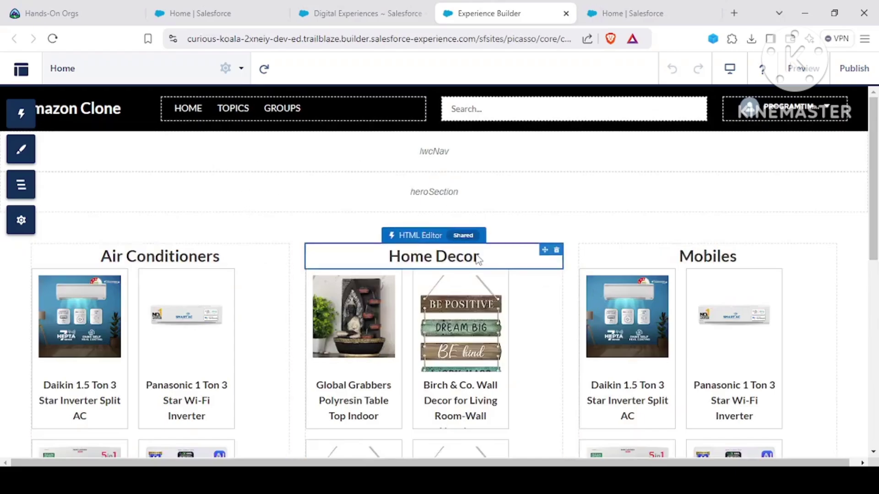
scroll(380, 215, down, 5)
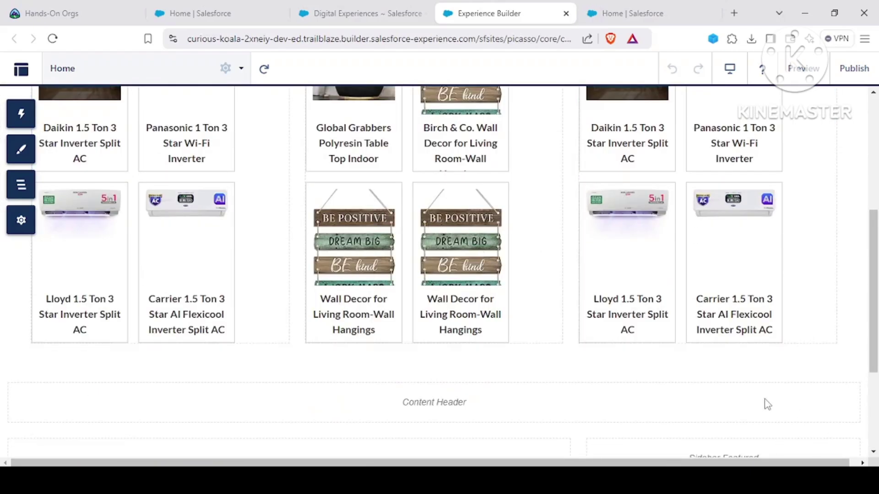
scroll(761, 400, down, 3)
scroll(478, 286, up, 8)
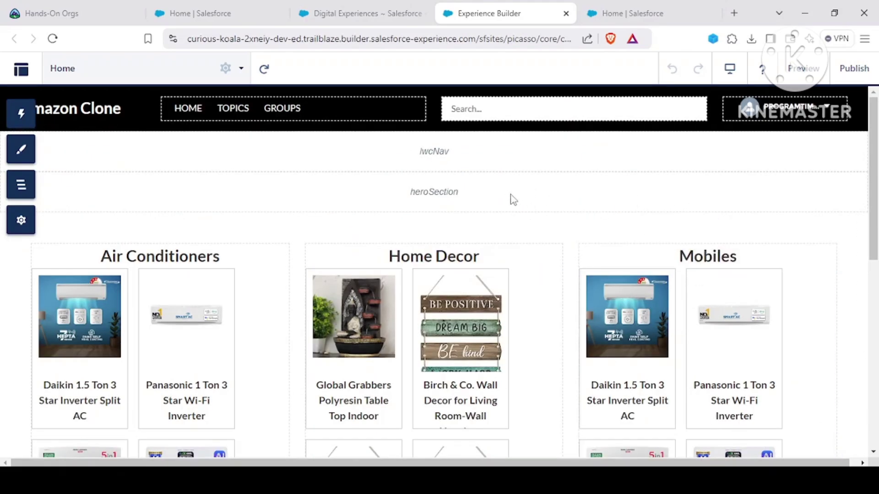
Step: Find 'chat' in Service Setup's full guided-setup list and launch Chat with Customers
click(617, 3)
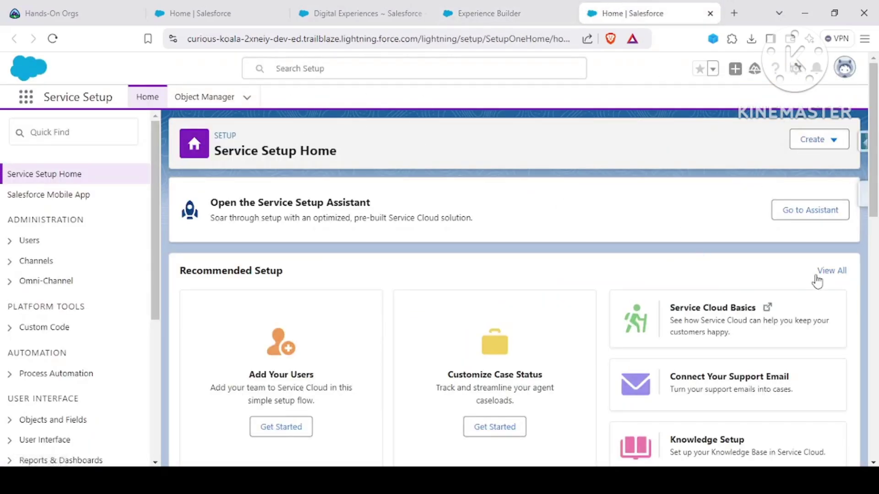
click(843, 271)
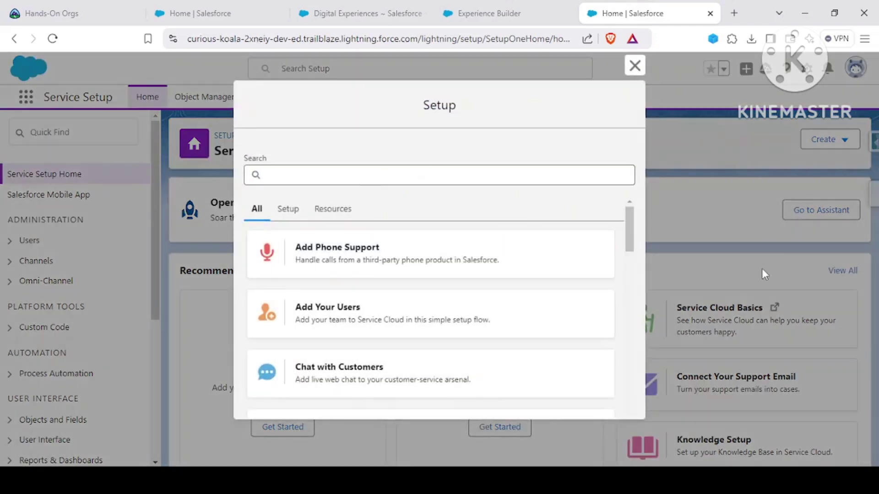
click(384, 183)
text(chat)
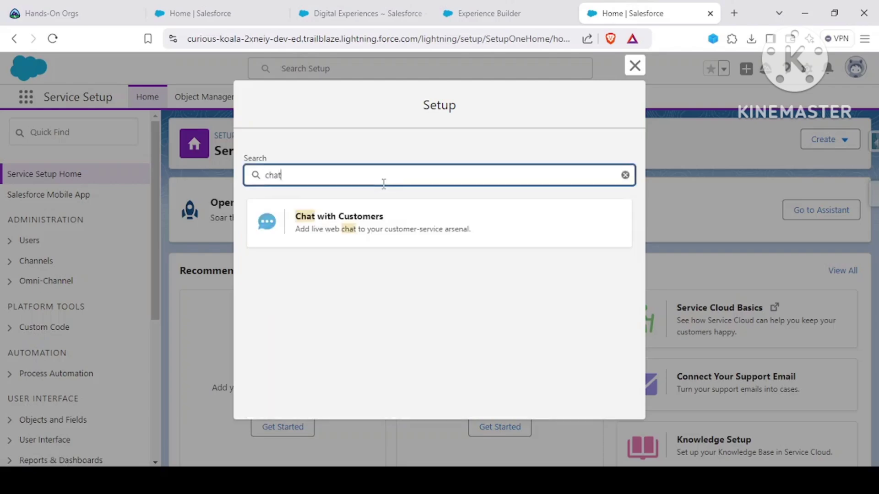
click(404, 326)
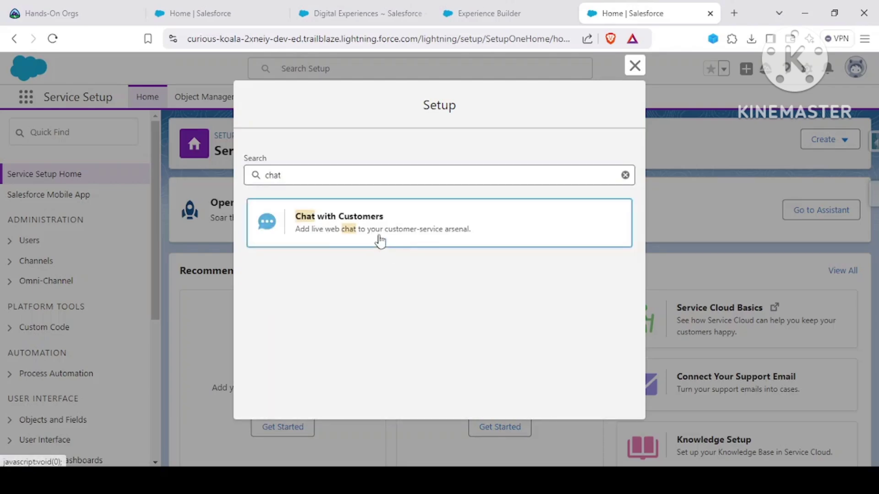
click(380, 241)
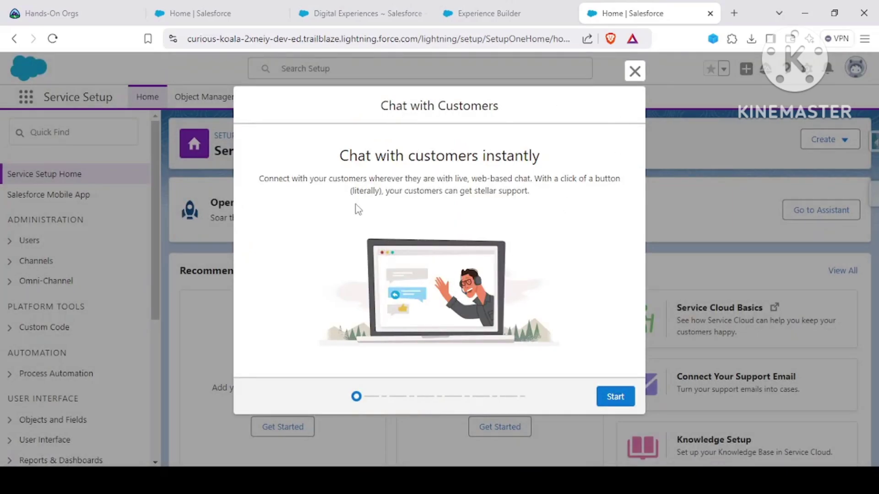
Step: Begin the chat setup and name the queue 'Live Chat Queue Amazon'
click(615, 397)
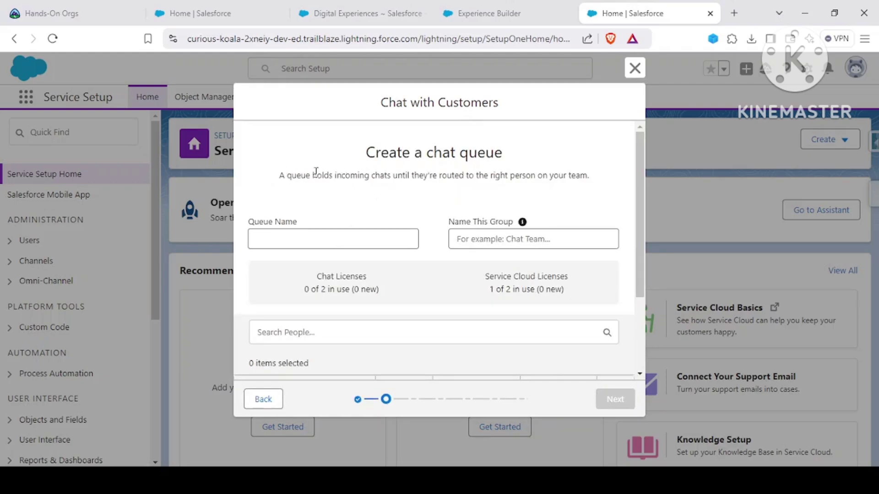
drag(278, 175, 437, 177)
click(438, 177)
click(305, 242)
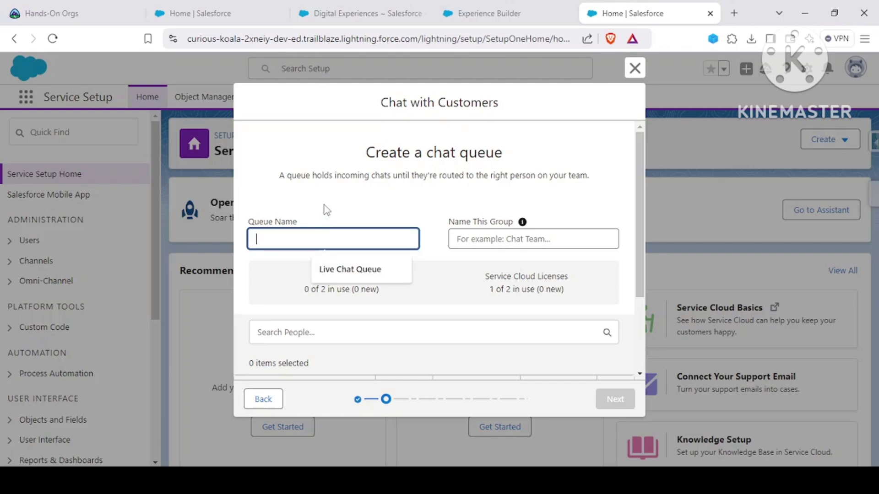
key(Escape)
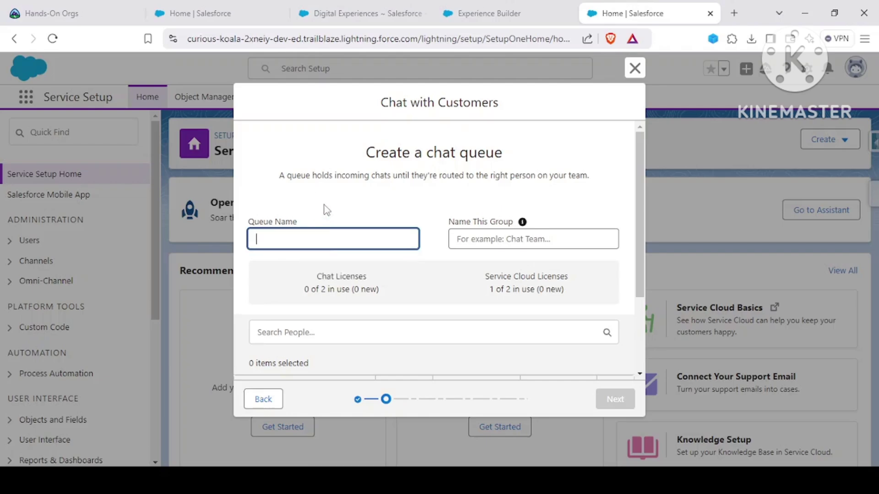
text(Live Chat Queue Amazon)
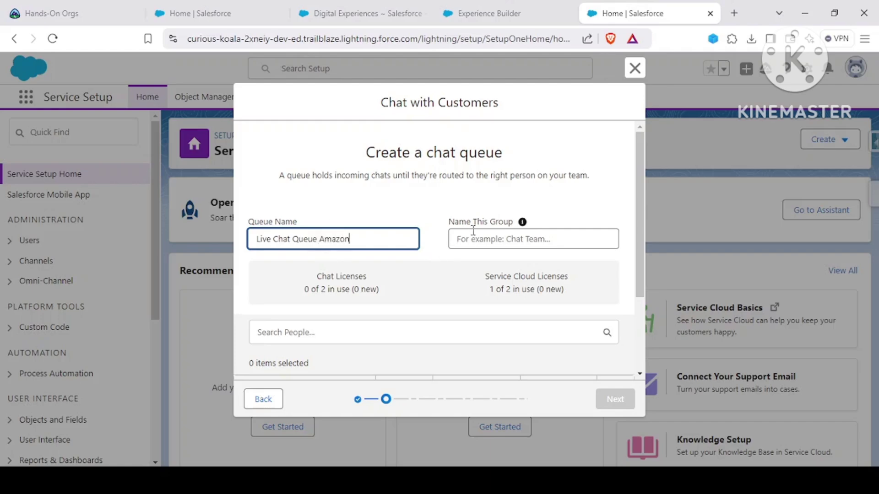
Step: Name the group 'Amazon Chat Group' and add the listed user to the queue
mouse_move(523, 226)
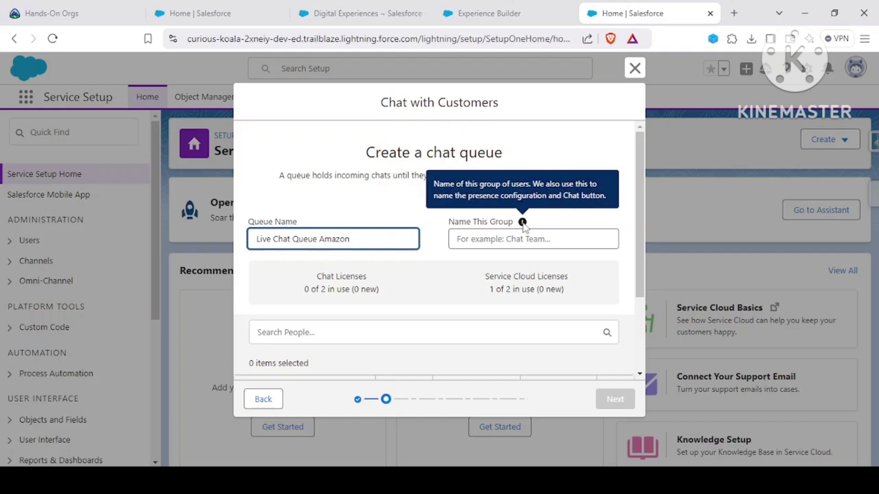
click(457, 239)
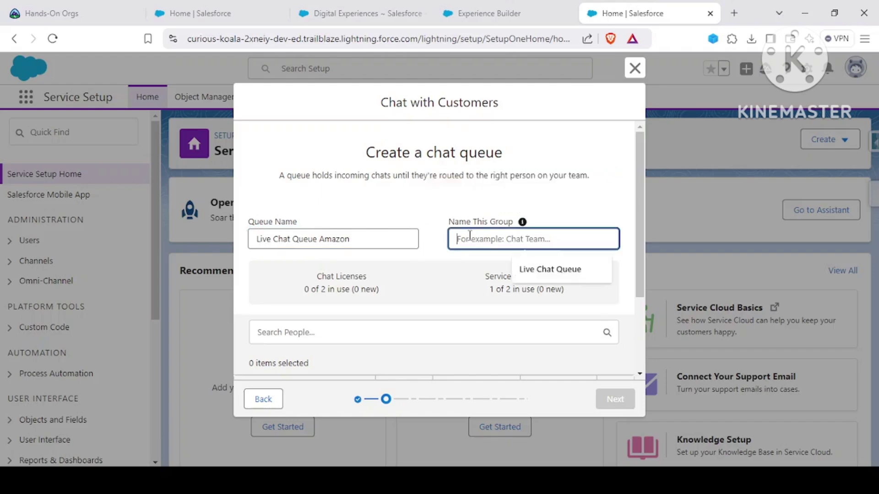
key(Escape)
text(Amazon Group)
key(BackSpace)
key(BackSpace)
key(BackSpace)
text(Chat Group)
click(421, 223)
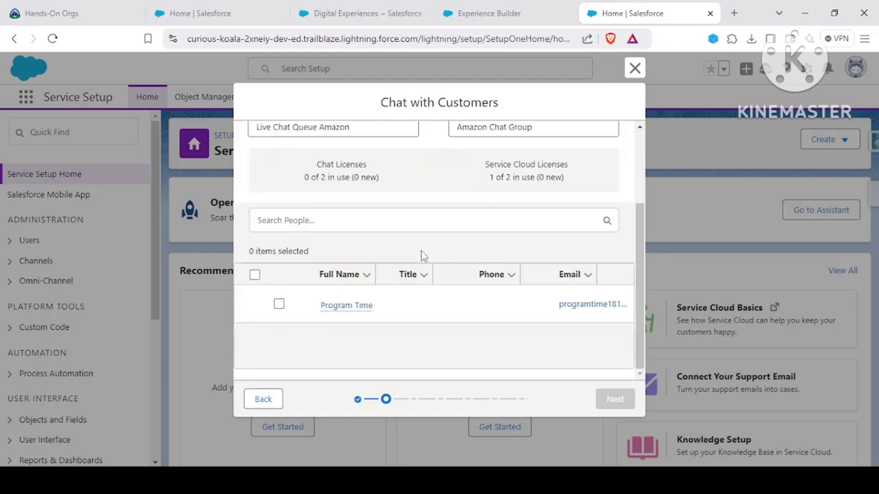
scroll(421, 251, down, 3)
click(279, 304)
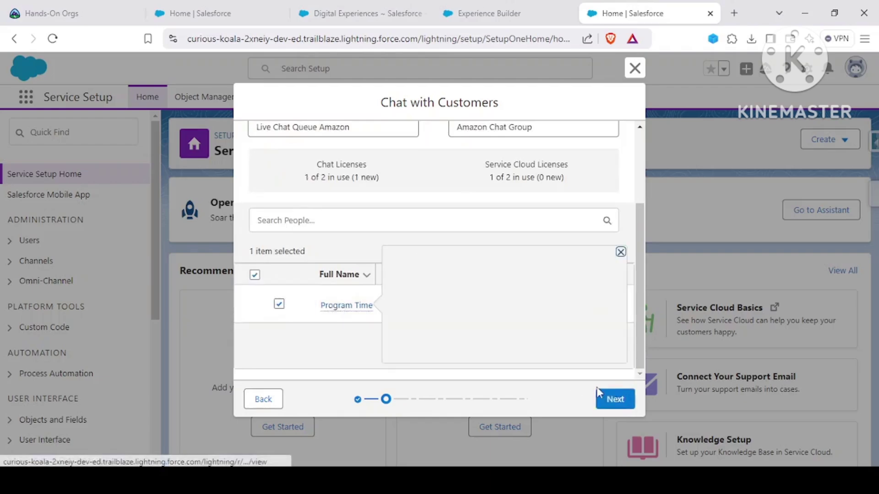
Step: Keep the chat workload at work item size 5 and agent capacity 20
click(616, 406)
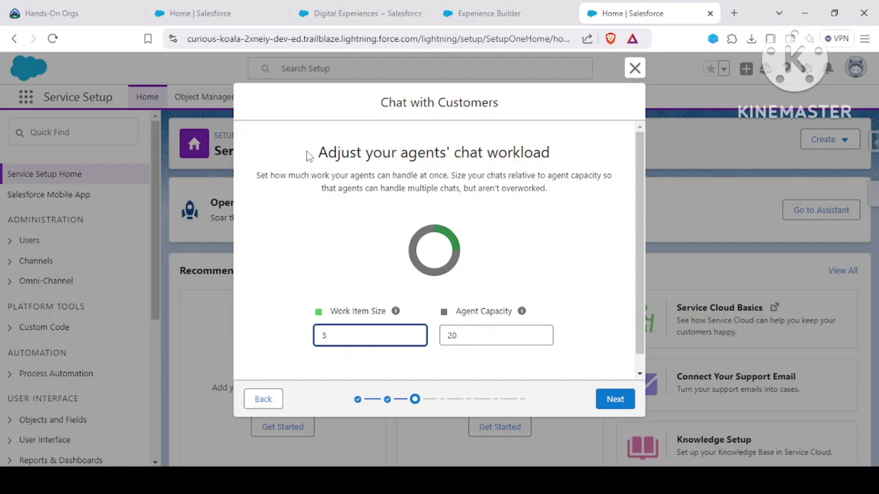
drag(307, 155, 289, 176)
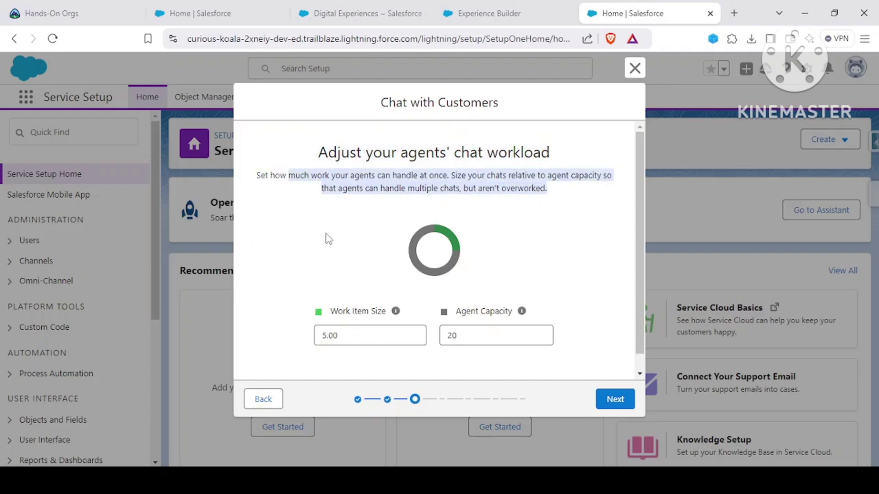
click(318, 227)
mouse_move(396, 313)
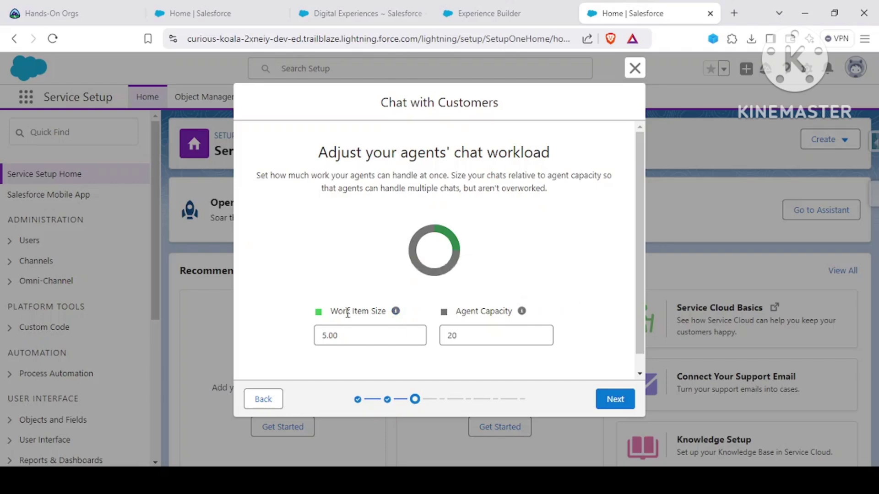
click(358, 335)
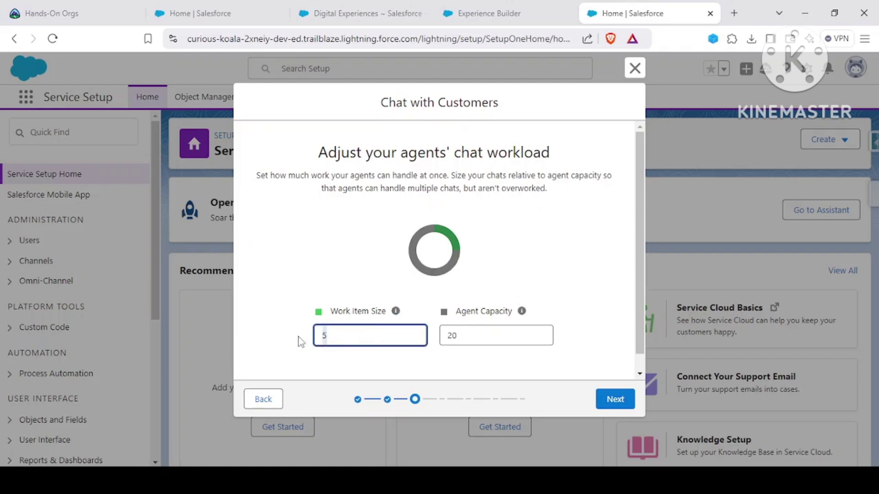
click(306, 340)
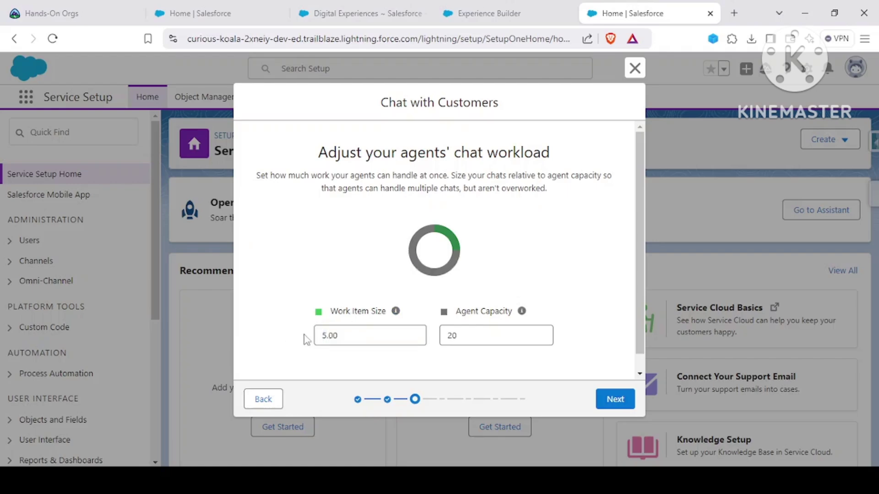
double_click(454, 336)
click(546, 287)
Step: Paste the amazon site's URL, copied from Digital Experiences, as the Website URL without the leading space
click(615, 399)
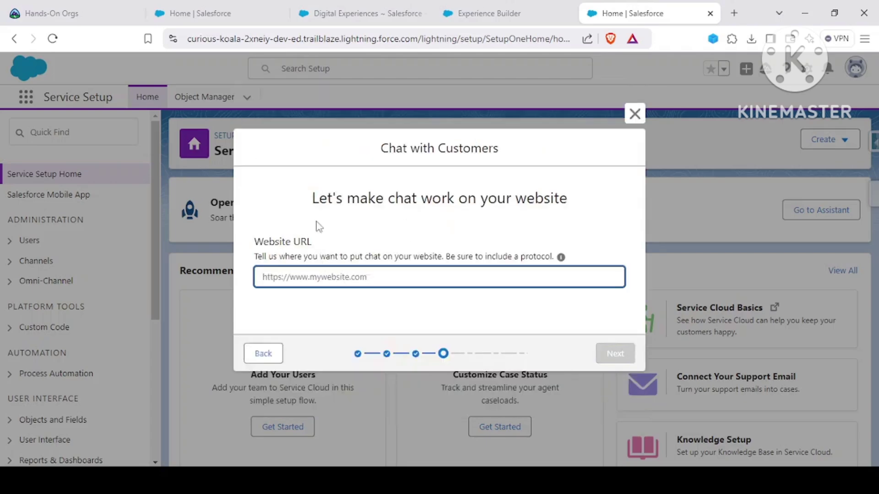
click(474, 21)
click(349, 9)
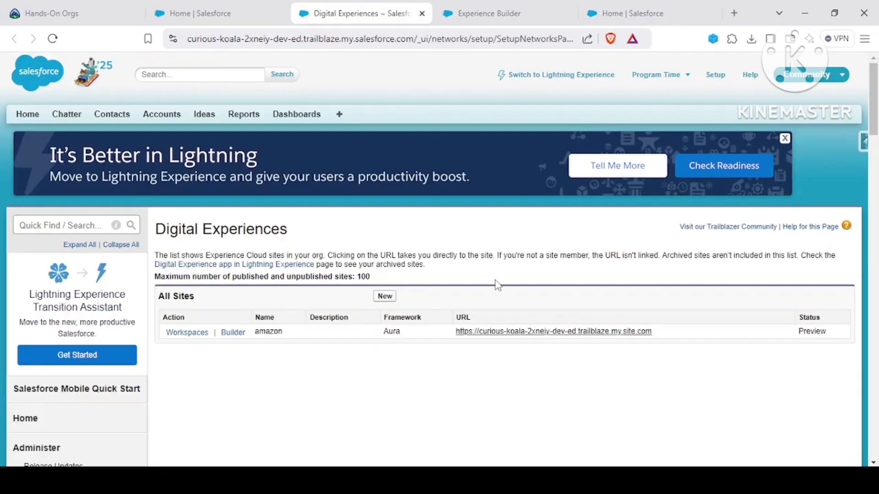
drag(681, 333, 455, 331)
key(ctrl+c)
click(499, 13)
click(631, 13)
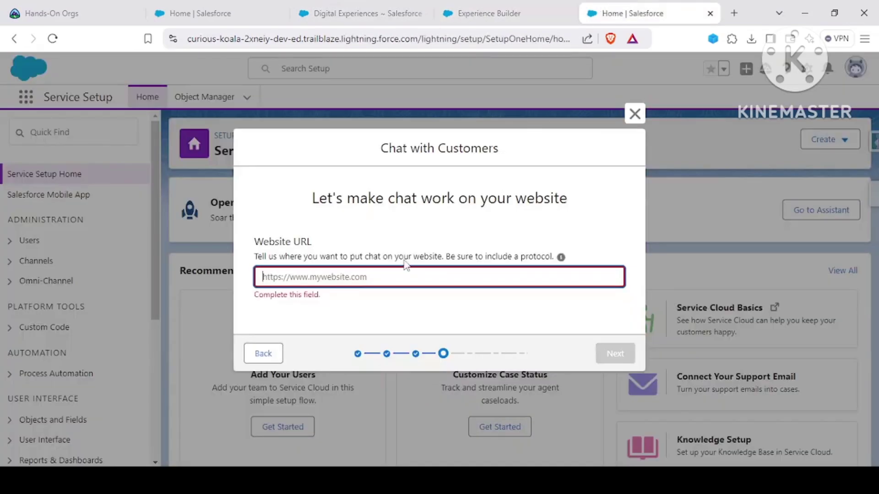
key(ctrl+v)
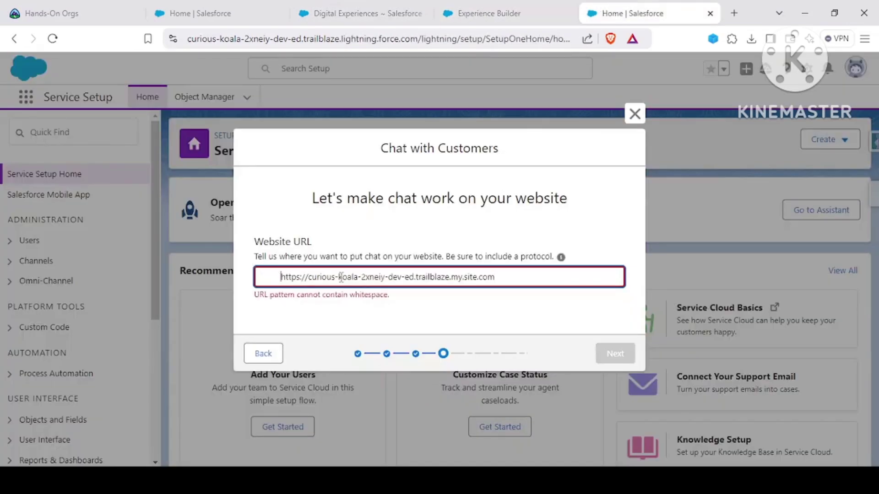
key(BackSpace)
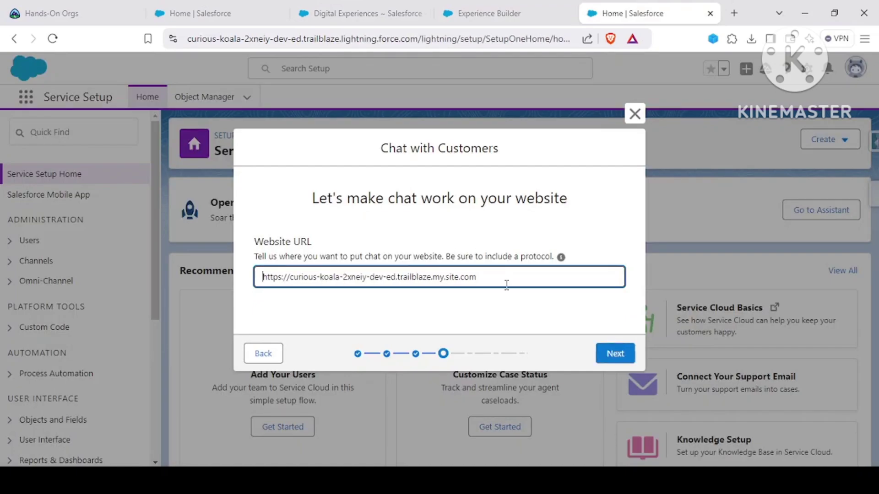
click(517, 327)
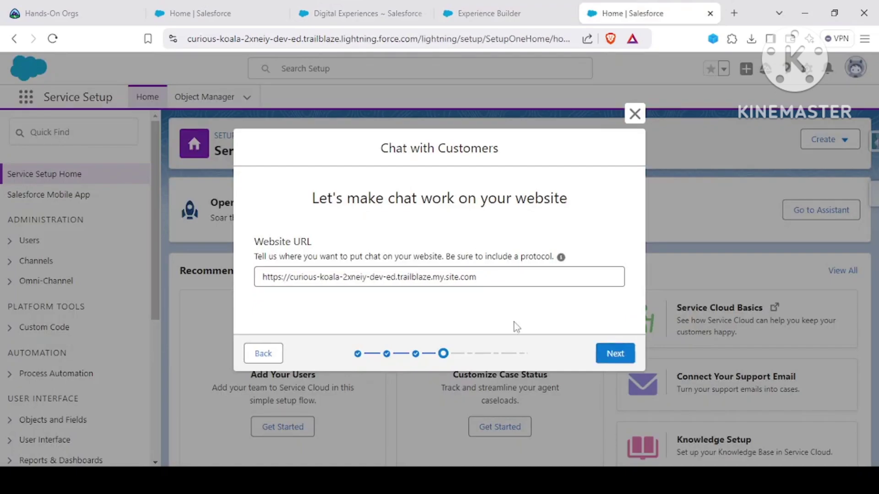
Step: Choose the Service chat type so chats link with cases and contacts
click(601, 353)
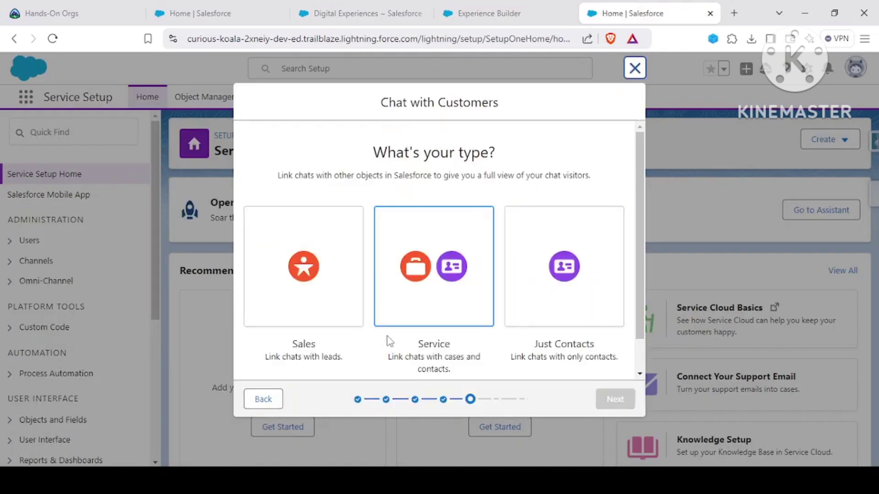
scroll(412, 277, down, 1)
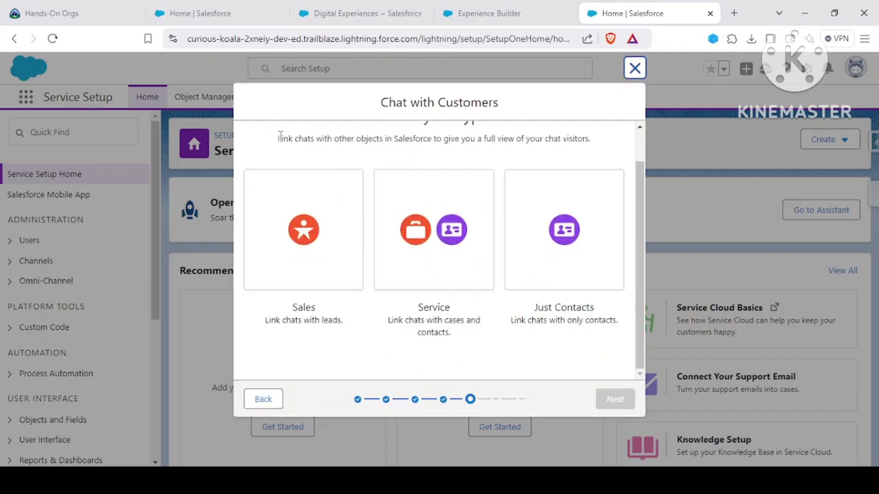
drag(277, 140, 511, 142)
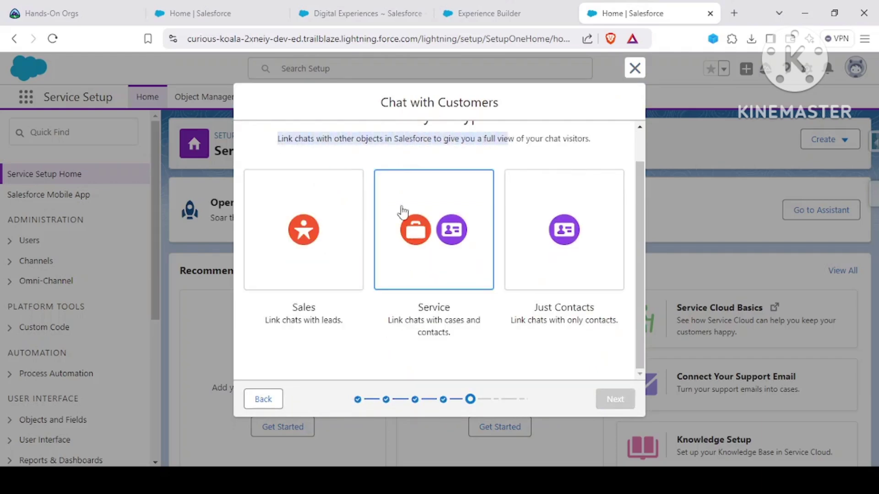
click(353, 317)
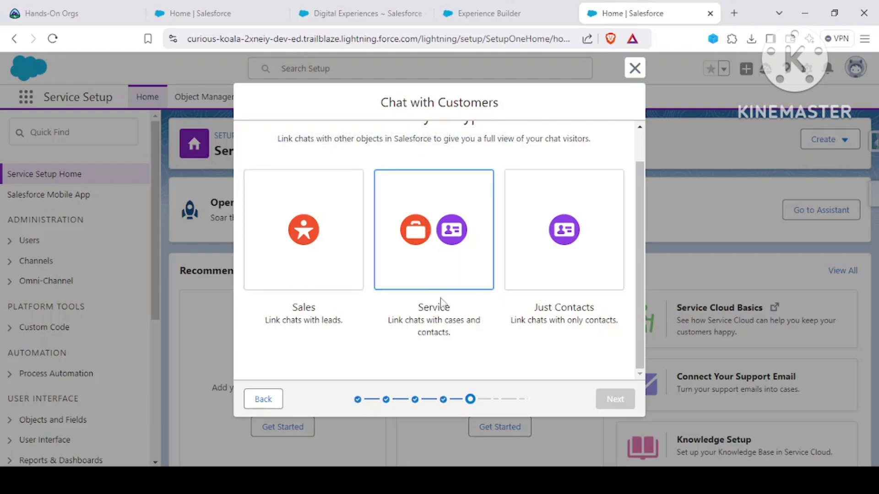
click(435, 226)
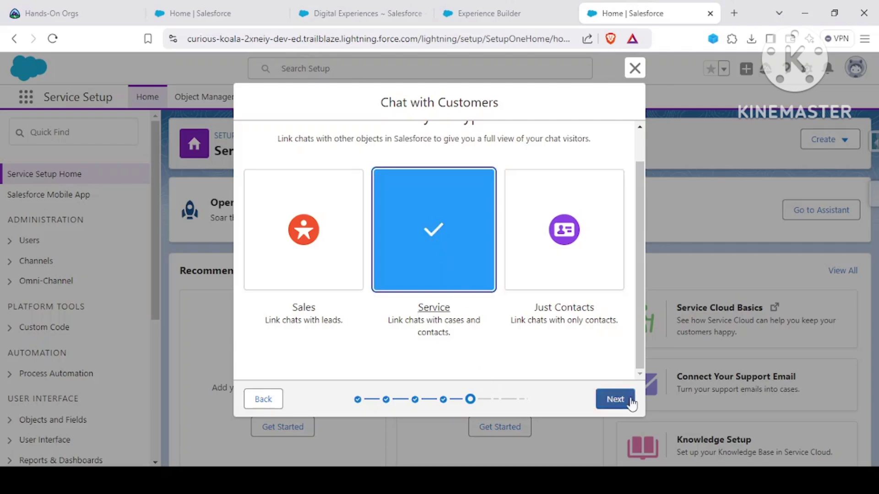
click(616, 399)
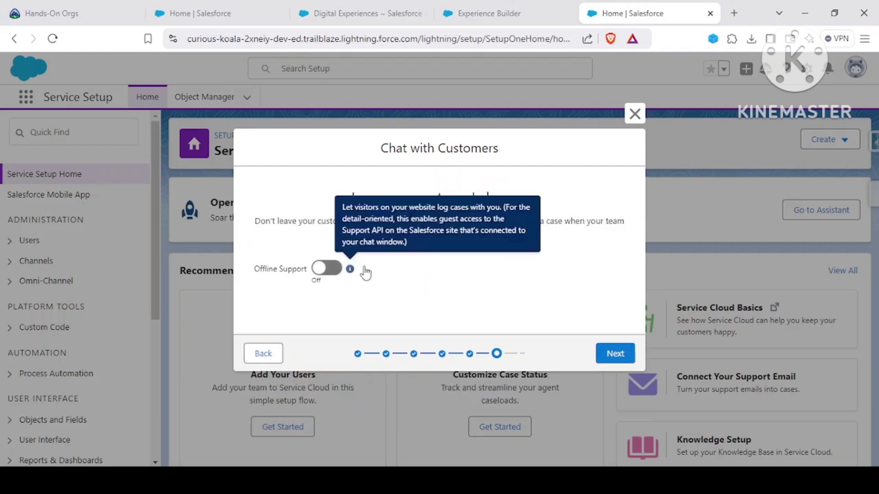
Step: Try Offline Support with an extra Priority case field, then remove it and leave Offline Support off
click(336, 270)
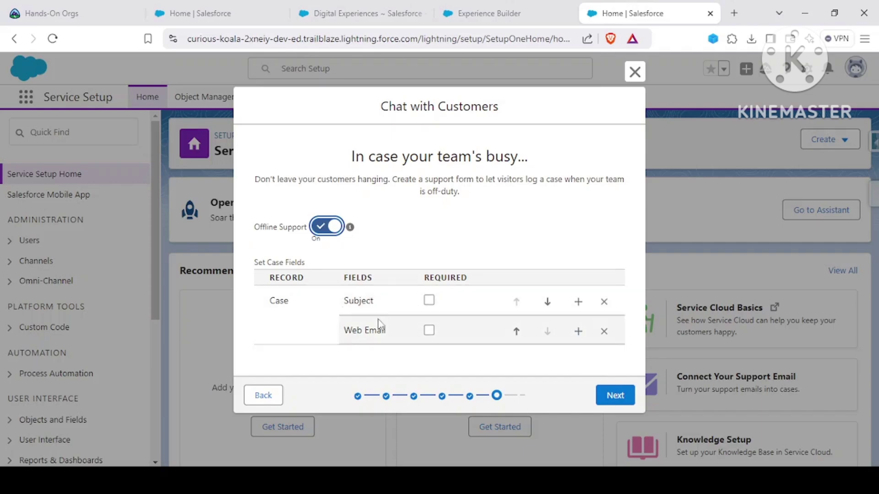
click(579, 337)
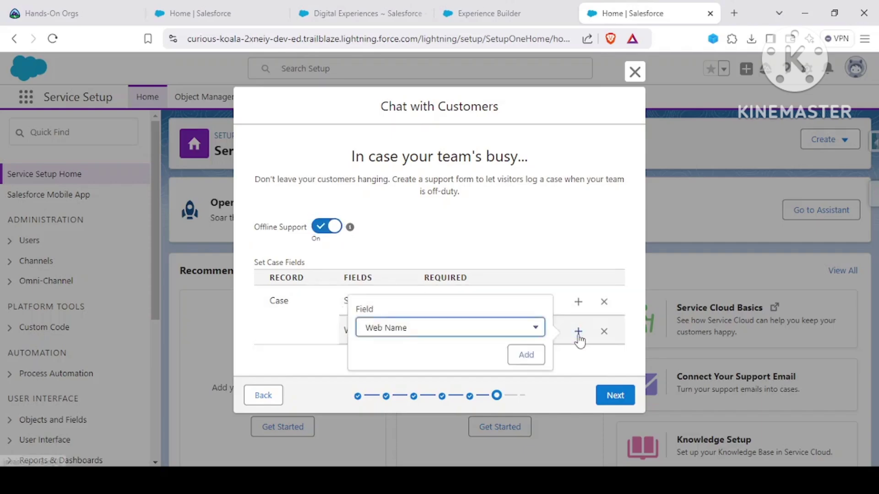
click(475, 328)
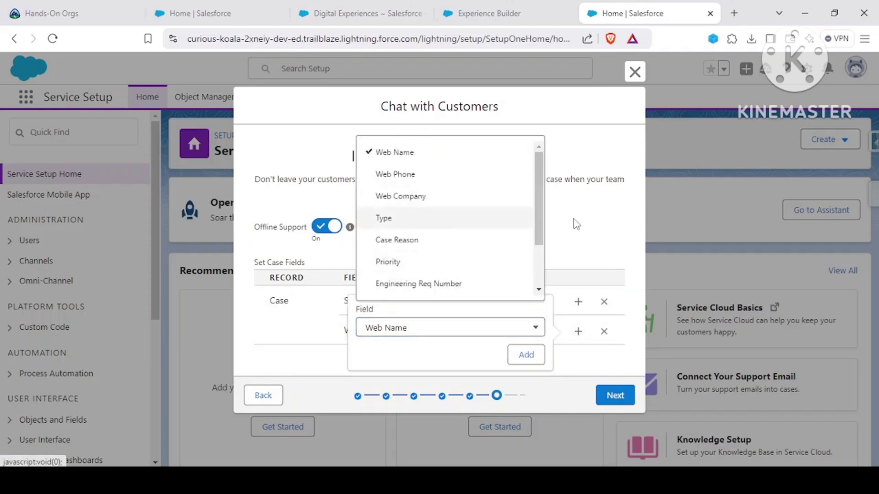
click(470, 260)
click(533, 356)
scroll(458, 264, down, 1)
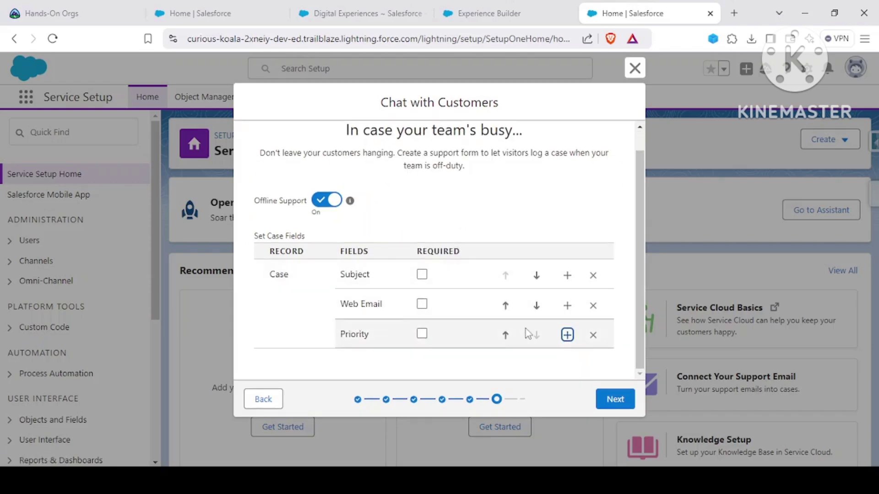
click(593, 335)
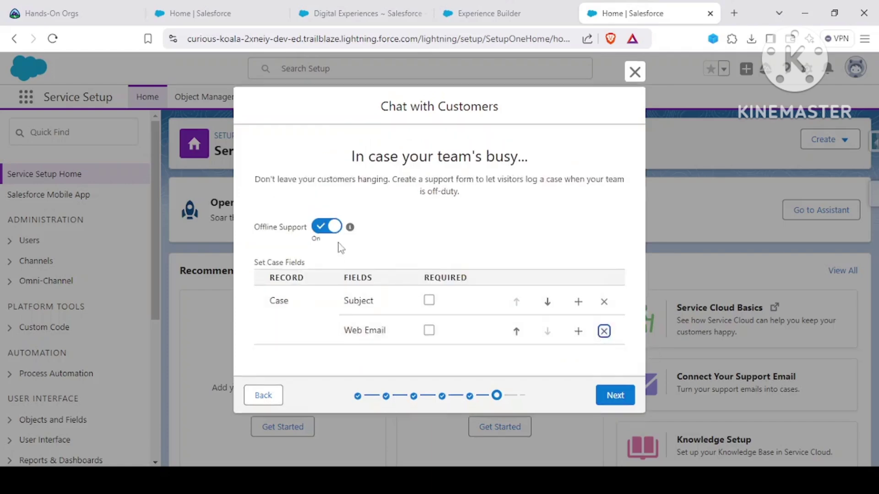
click(328, 227)
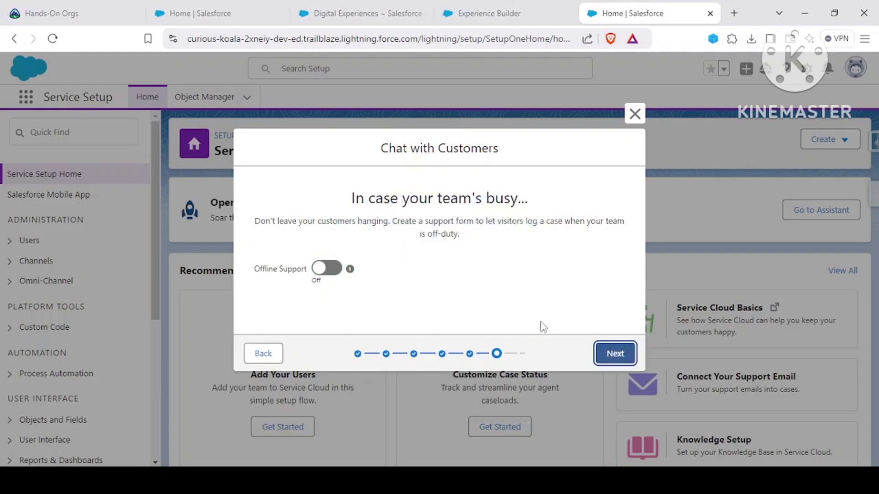
click(615, 354)
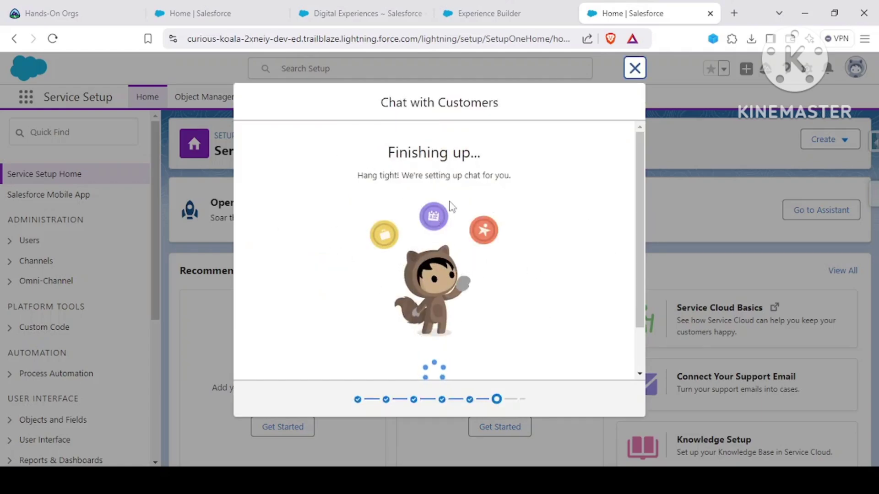
Step: Review the generated chat code snippet and its placement instructions, then finish and close the wizard
scroll(452, 206, down, 5)
scroll(389, 251, up, 5)
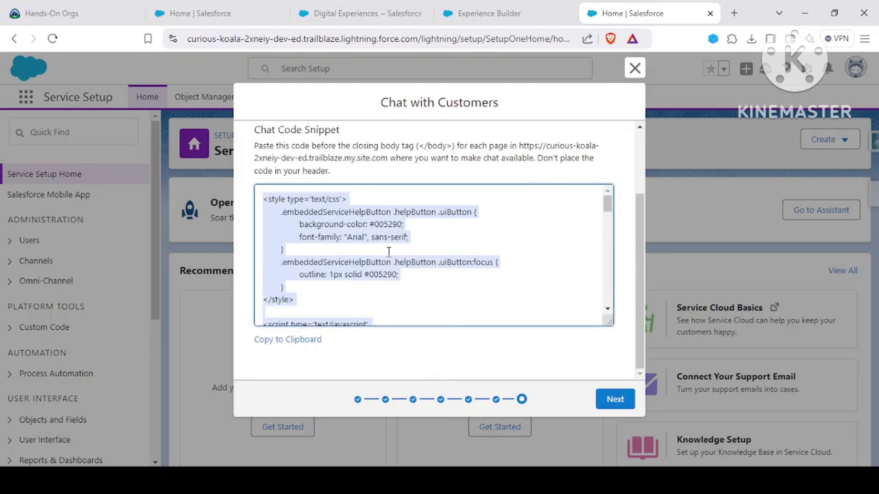
click(440, 181)
scroll(320, 202, up, 2)
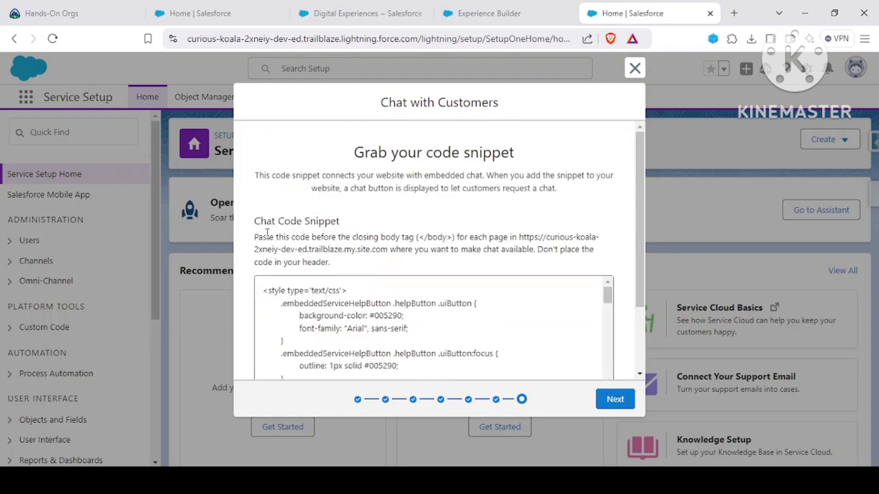
drag(297, 239, 349, 253)
click(349, 253)
scroll(349, 253, down, 2)
scroll(433, 270, down, 8)
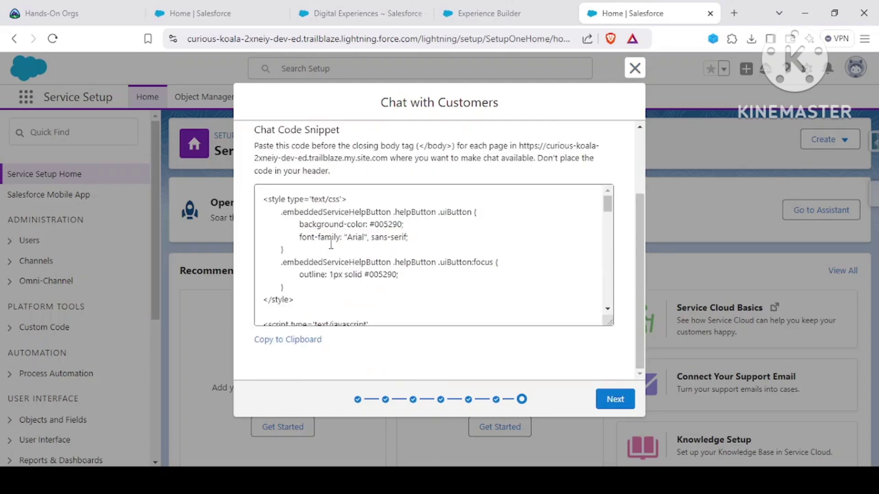
scroll(412, 264, down, 5)
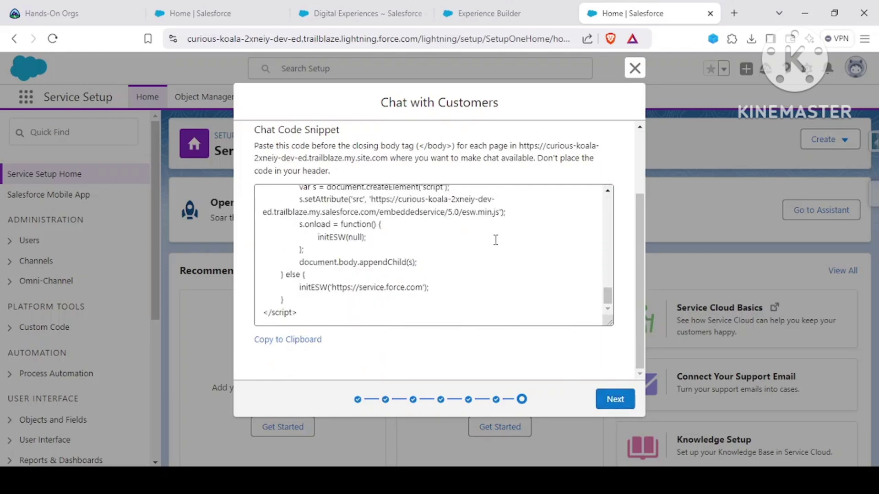
scroll(481, 225, up, 10)
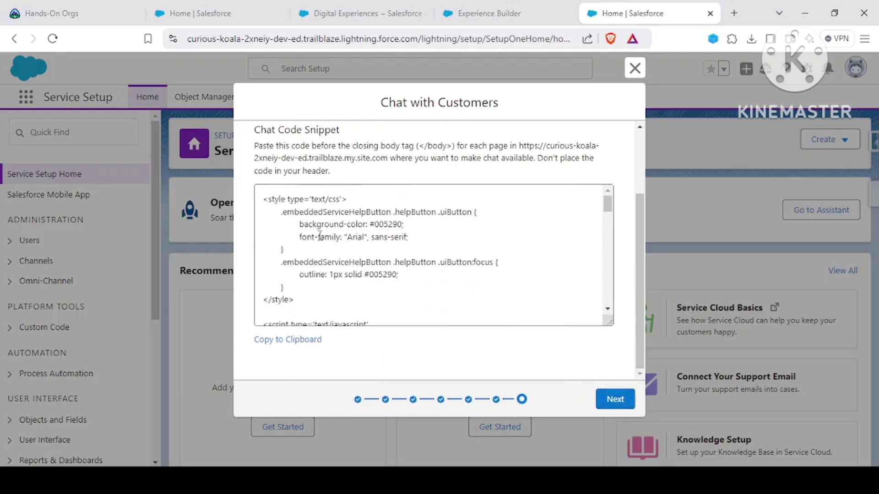
scroll(329, 232, down, 4)
scroll(376, 218, down, 4)
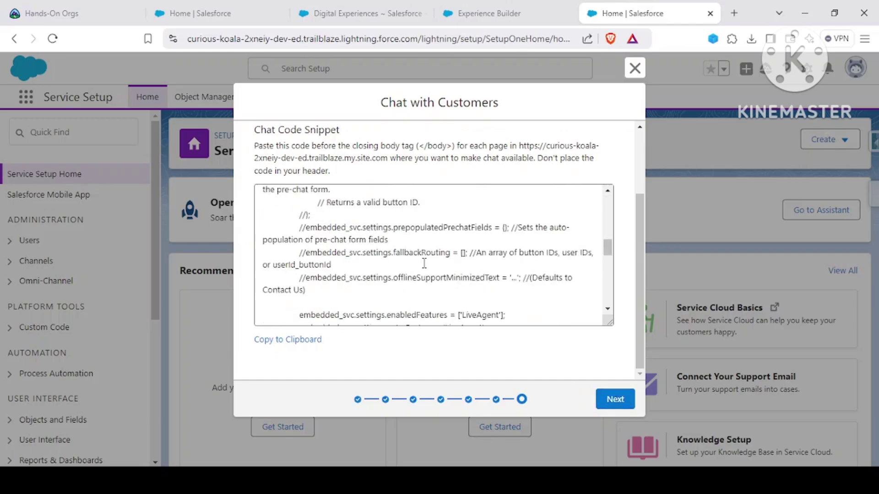
click(611, 406)
scroll(412, 275, down, 3)
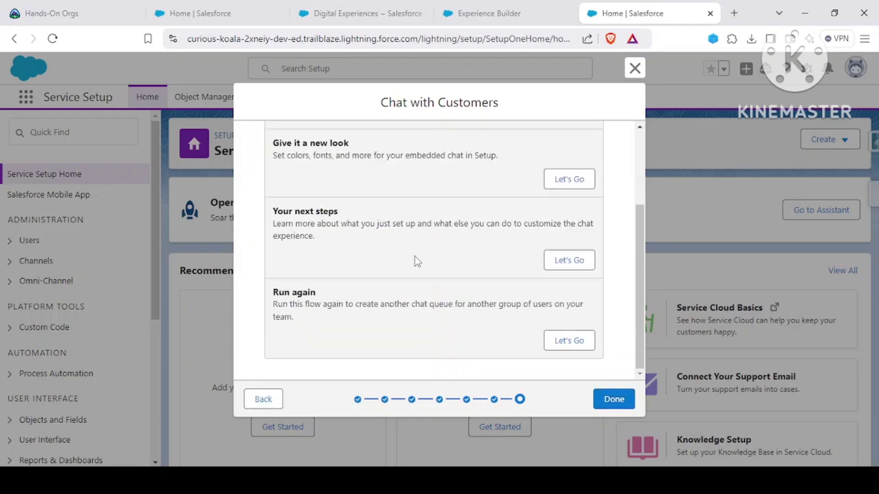
click(618, 401)
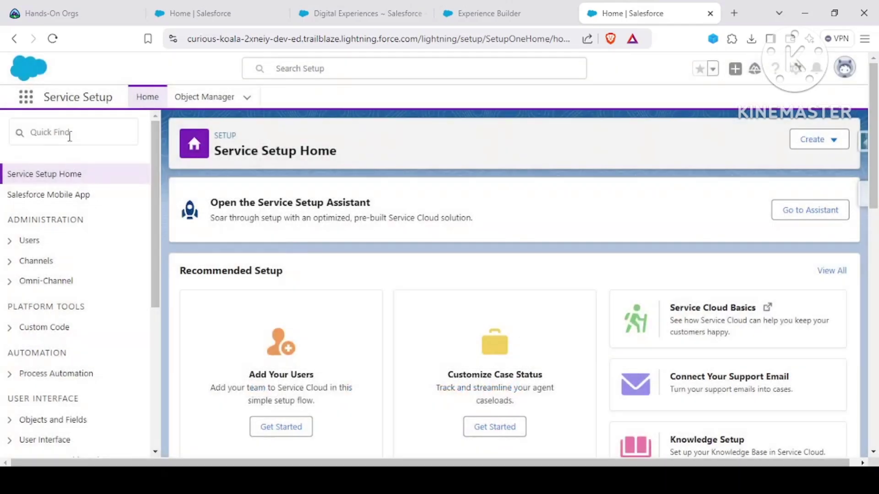
Step: Open Embedded Service Deployments to see the Amazon Chat Group web deployment, then search 'que'
click(69, 133)
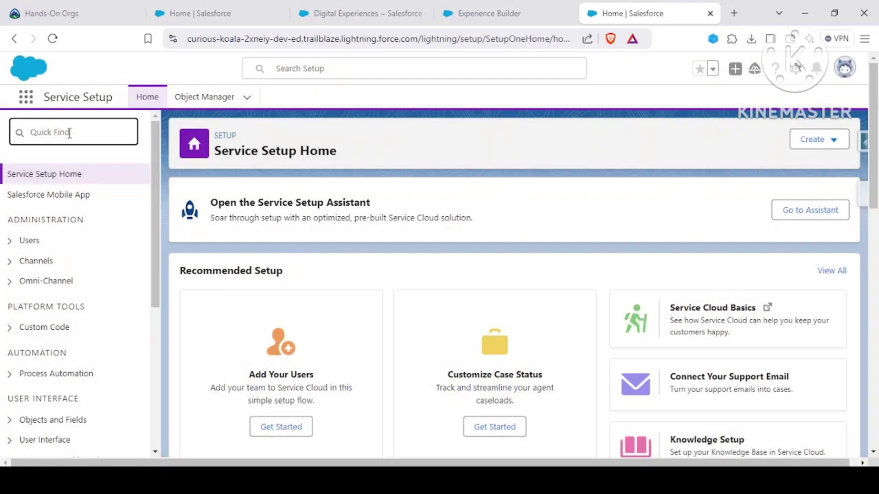
text(embedd)
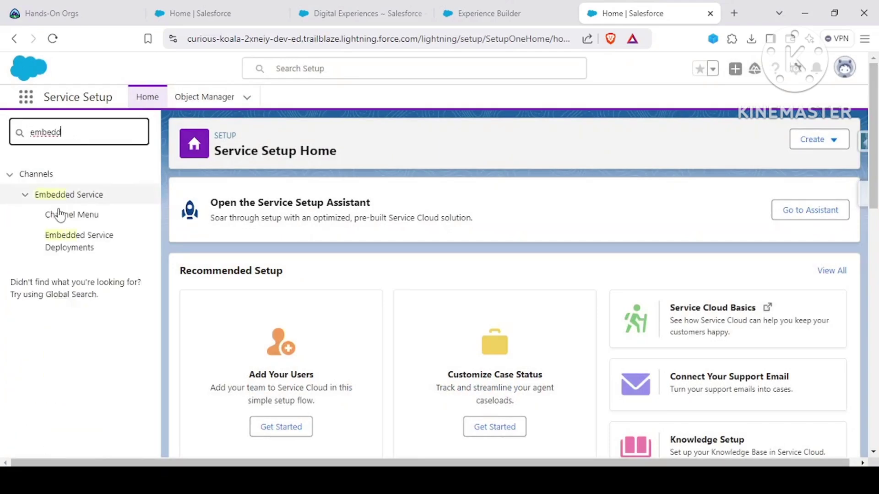
click(59, 238)
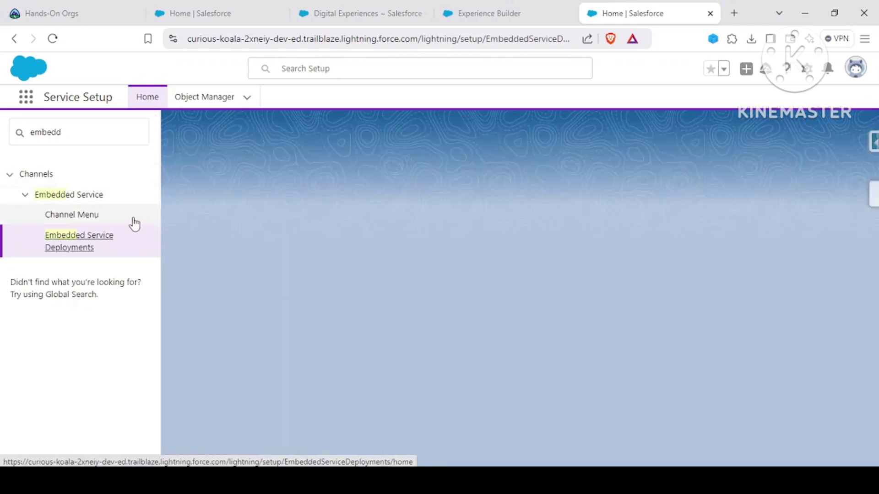
scroll(239, 257, down, 3)
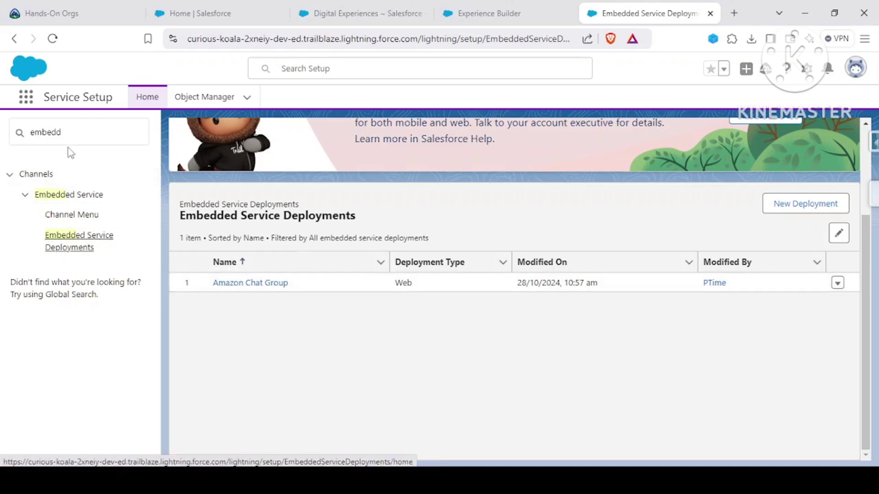
double_click(79, 138)
text(que)
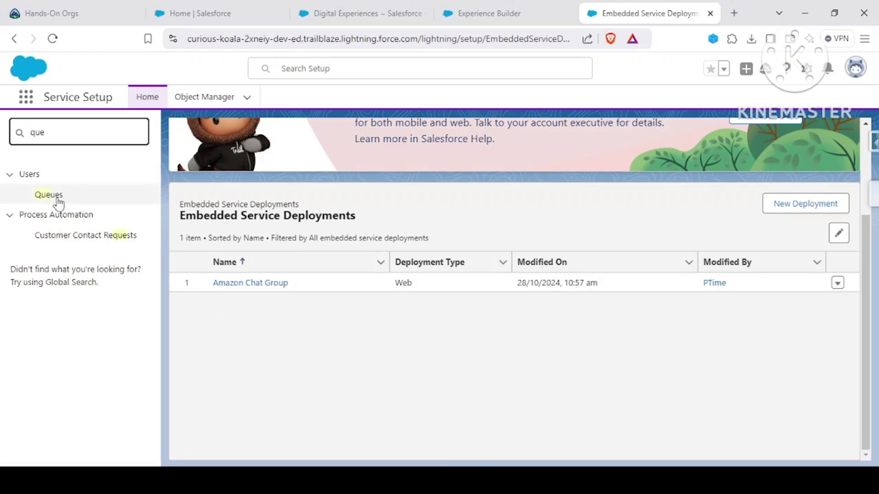
Step: Open Live Chat Queue Amazon in Classic, confirm Chat Transcript is its supported object, and return
click(54, 197)
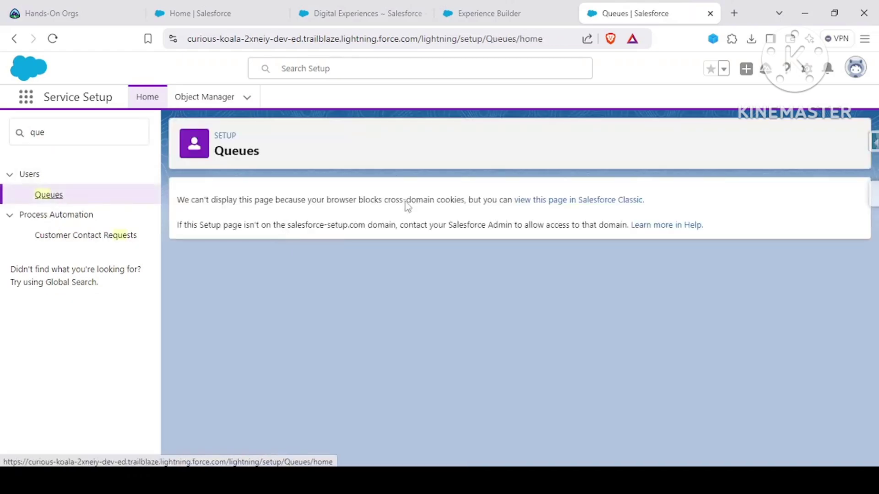
click(543, 200)
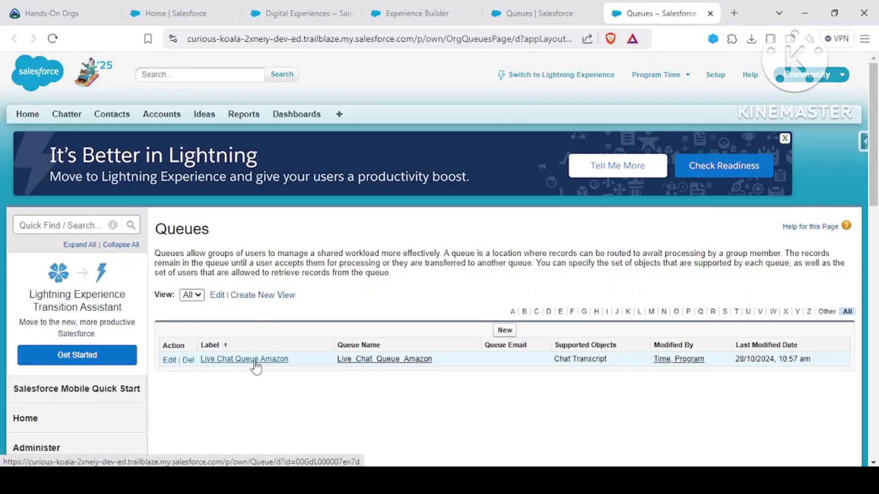
click(256, 368)
scroll(222, 261, down, 4)
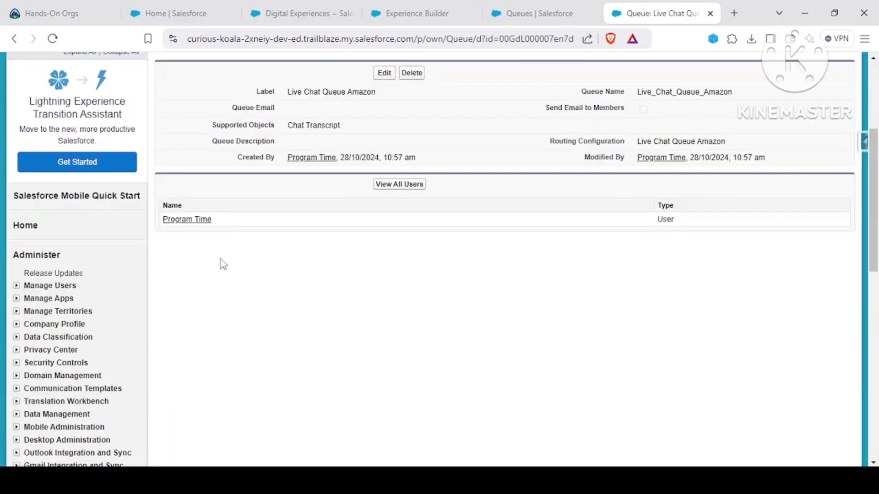
drag(207, 124, 365, 128)
scroll(321, 323, up, 4)
click(296, 327)
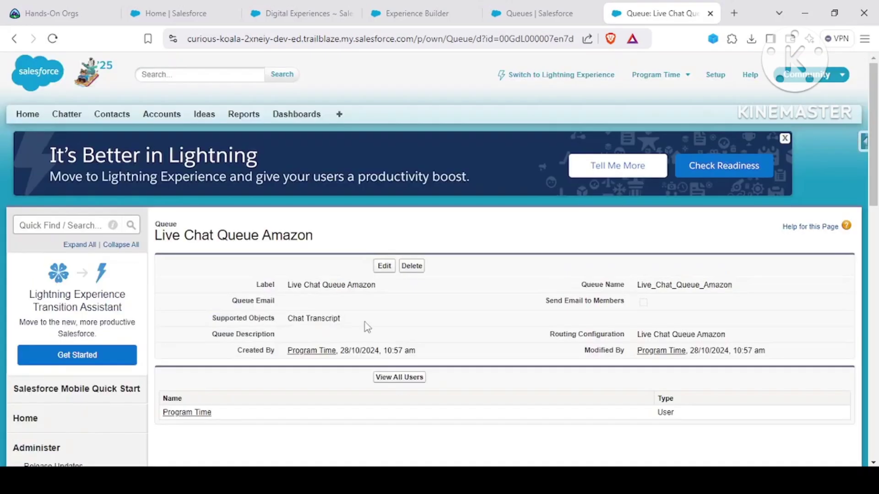
drag(365, 323, 282, 323)
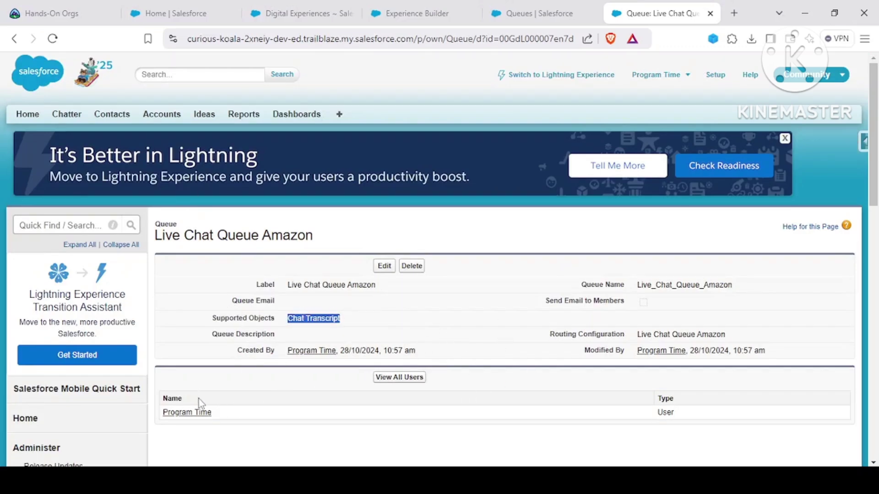
click(14, 39)
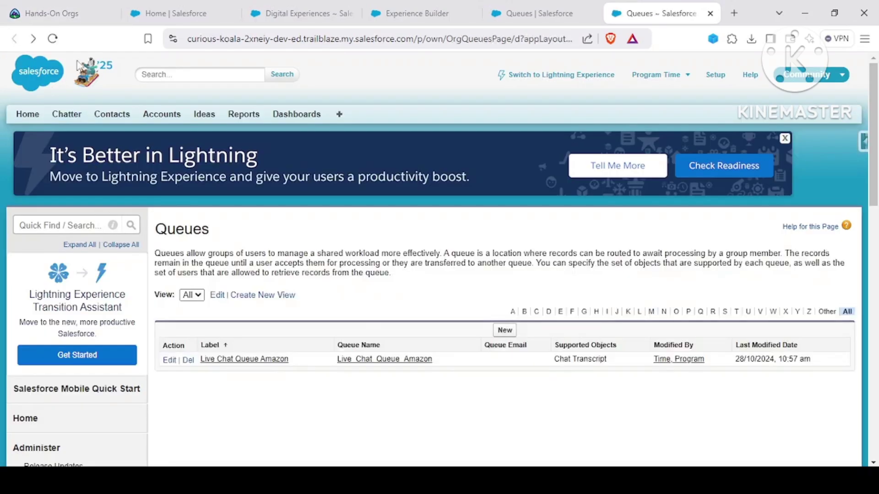
Step: Find and open Omni-Channel Settings through a Quick Find search for 'omni'
click(541, 6)
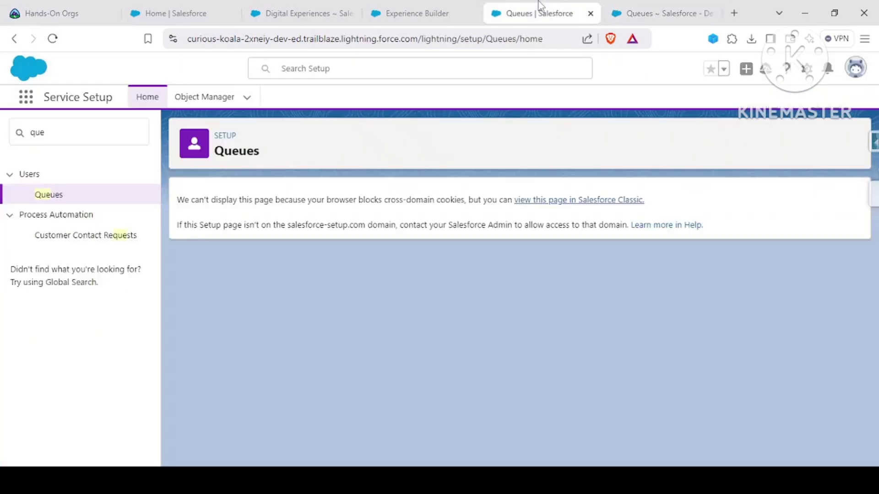
click(99, 127)
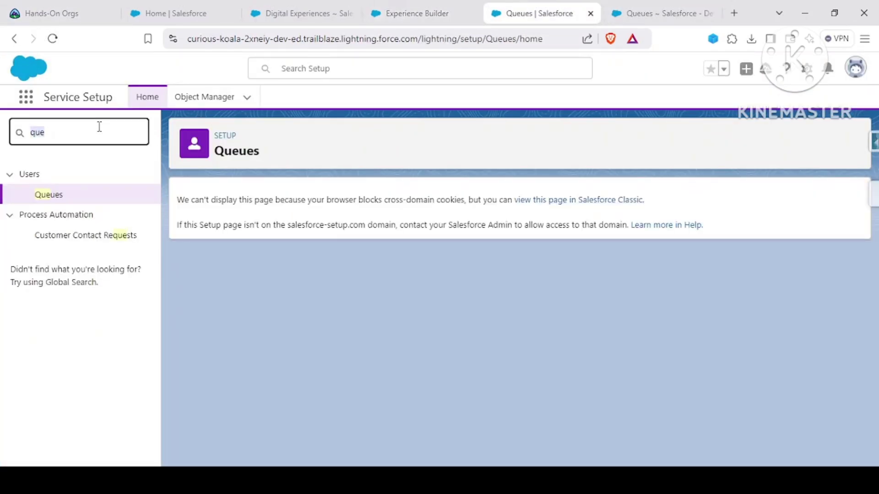
text(omni c)
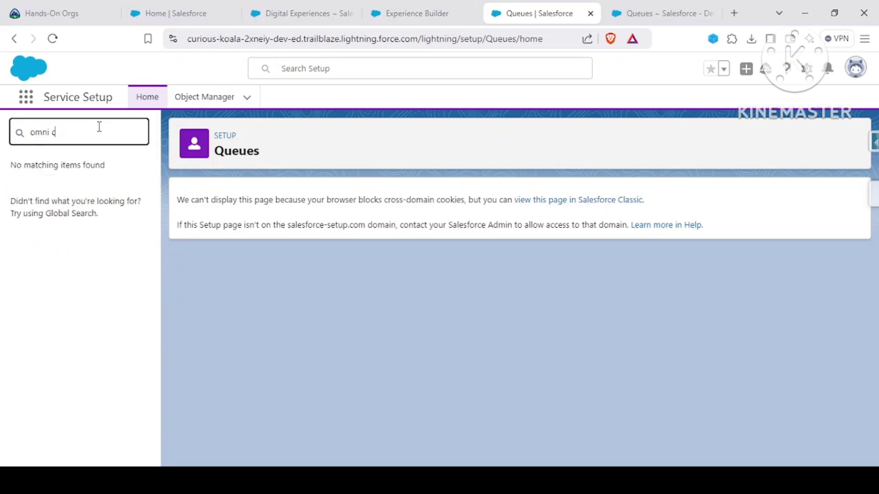
key(BackSpace)
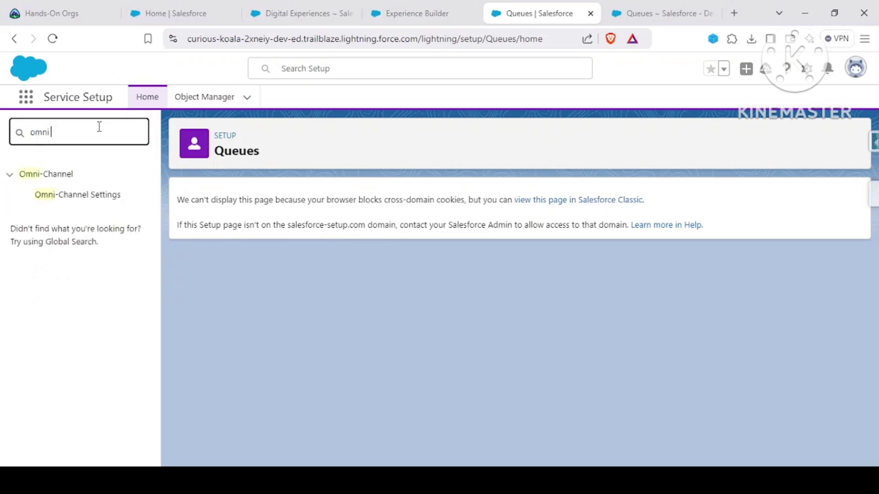
click(65, 195)
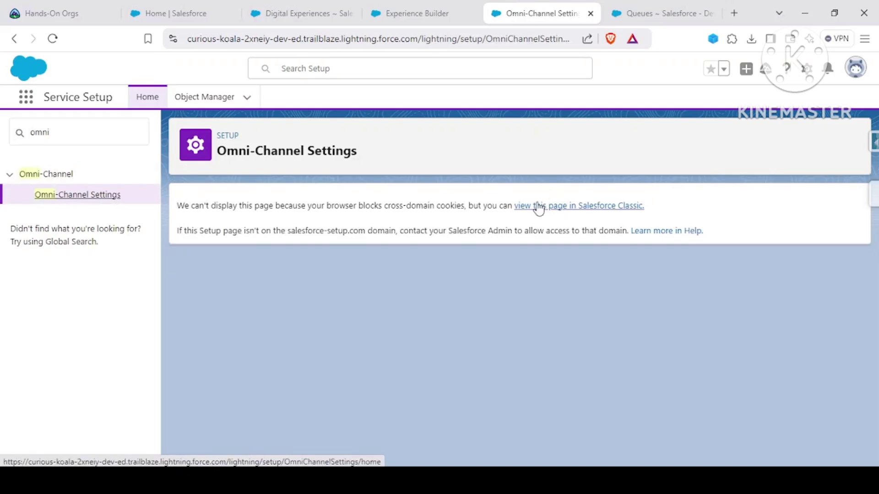
Step: In the Classic view, keep Enable Omni-Channel checked and save the settings
click(539, 207)
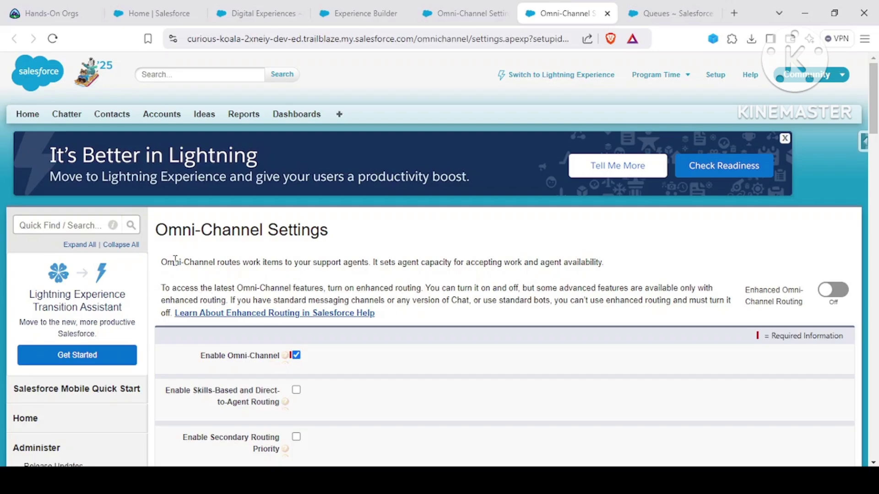
drag(163, 259, 433, 300)
click(432, 300)
scroll(433, 301, down, 3)
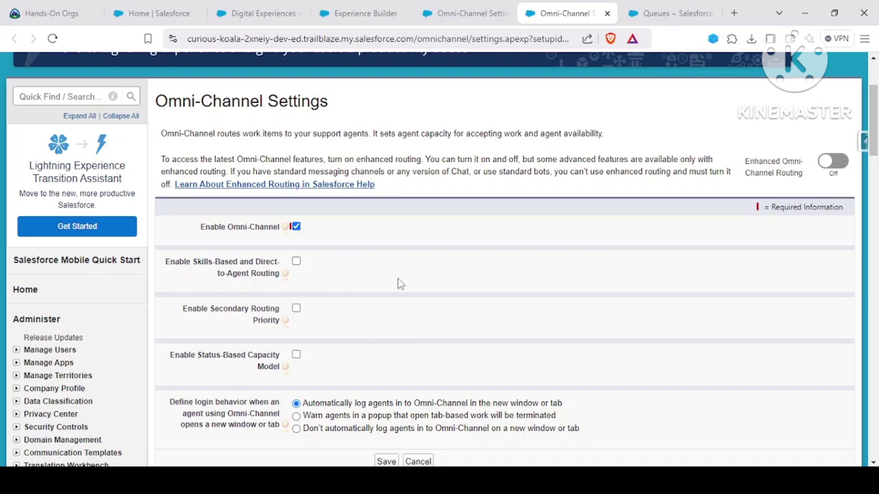
scroll(414, 374, down, 3)
click(379, 338)
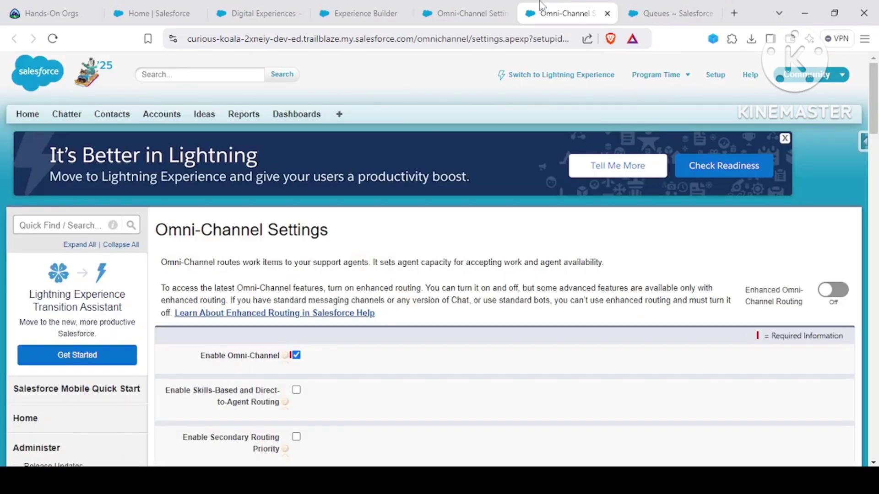
click(456, 11)
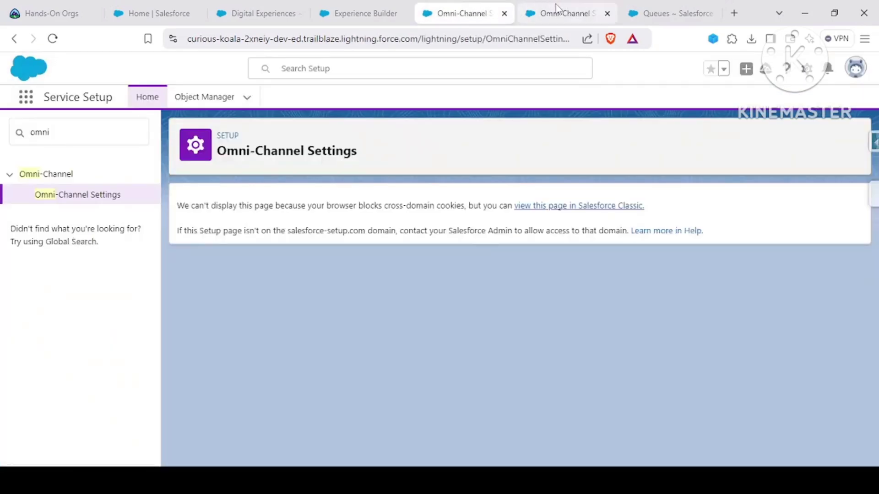
Step: Reload the Amazon Clone Experience Builder and dismiss the Winter '25 release notes
click(394, 5)
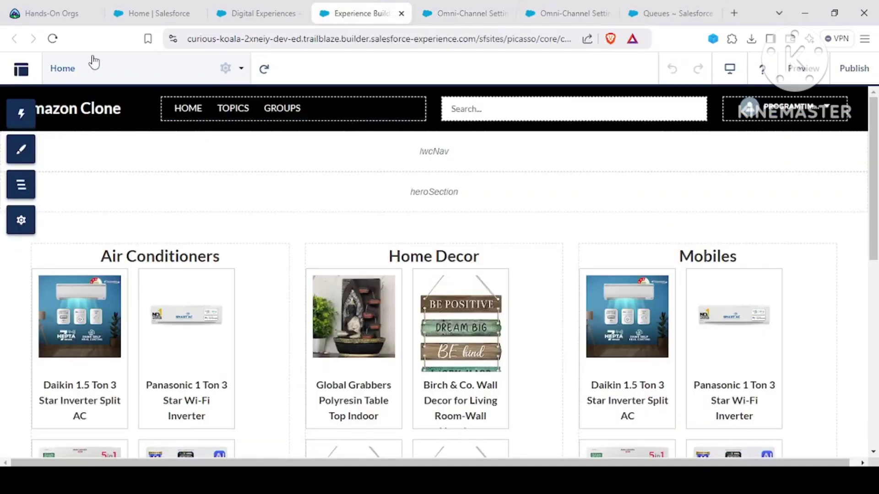
click(49, 41)
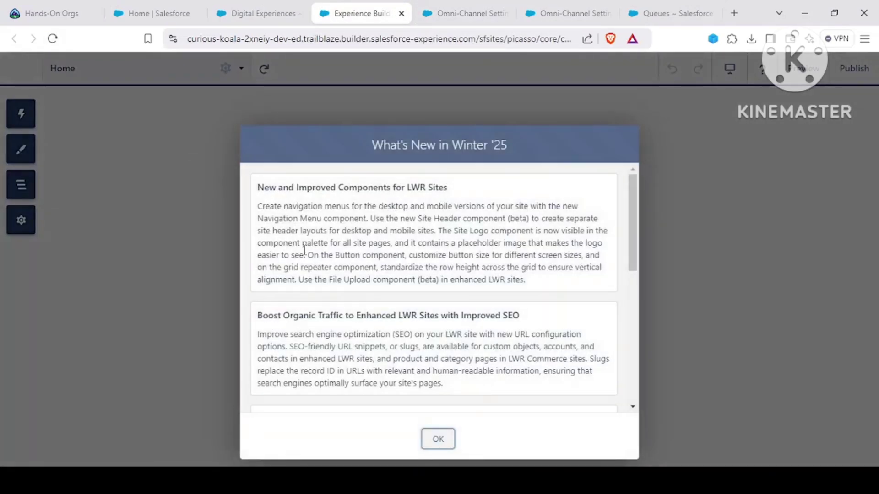
click(438, 440)
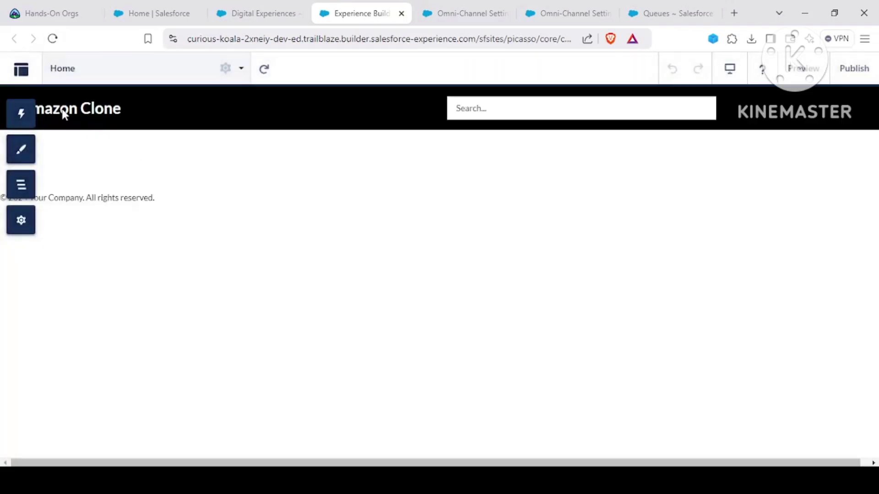
scroll(238, 245, down, 4)
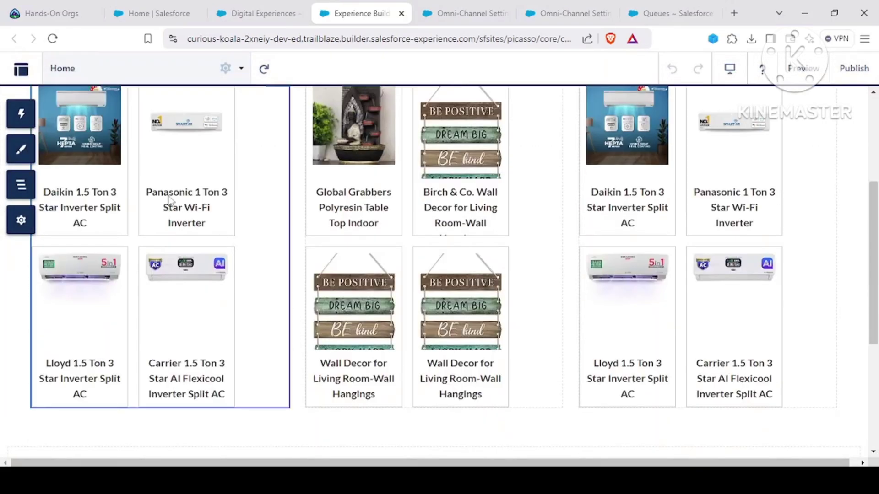
Step: Search components for 'chat' and place Embedded Service Chat at the page bottom
click(27, 113)
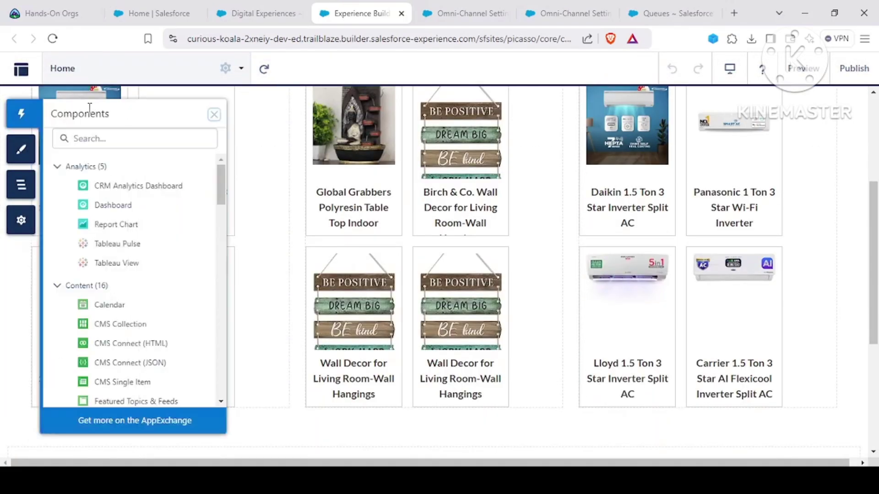
click(97, 137)
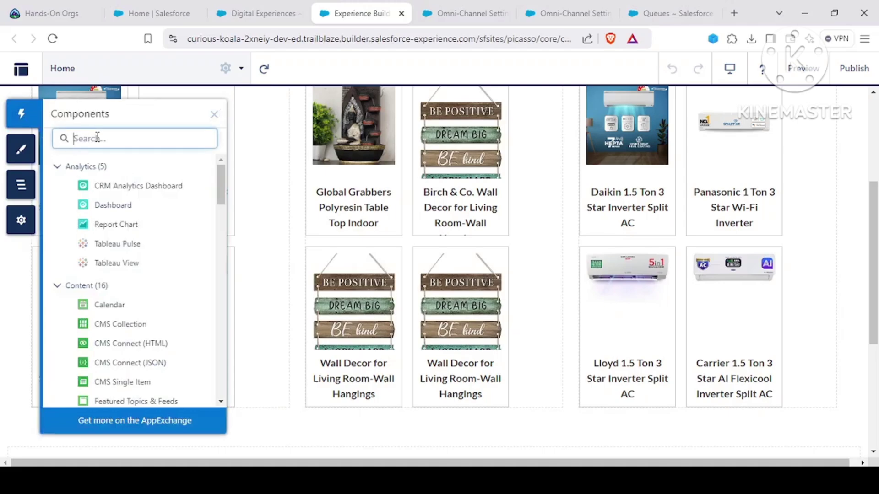
text(live)
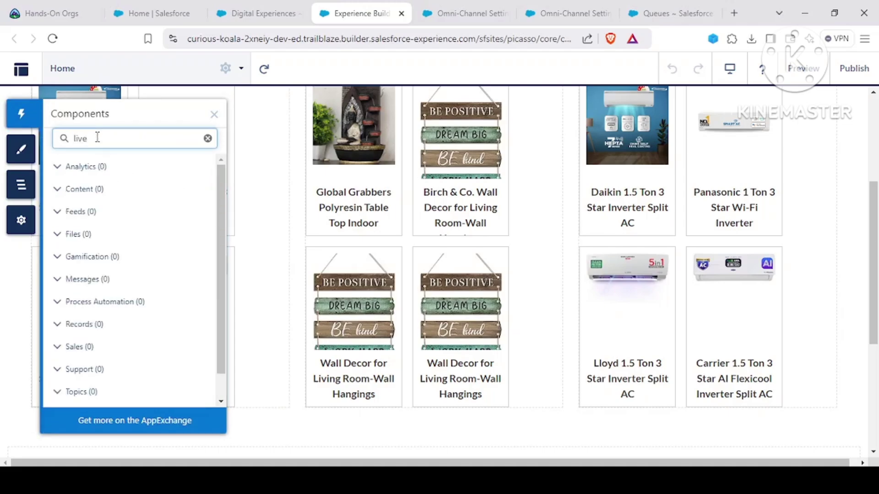
key(BackSpace)
key(BackSpace)
key(BackSpace)
key(BackSpace)
text(em)
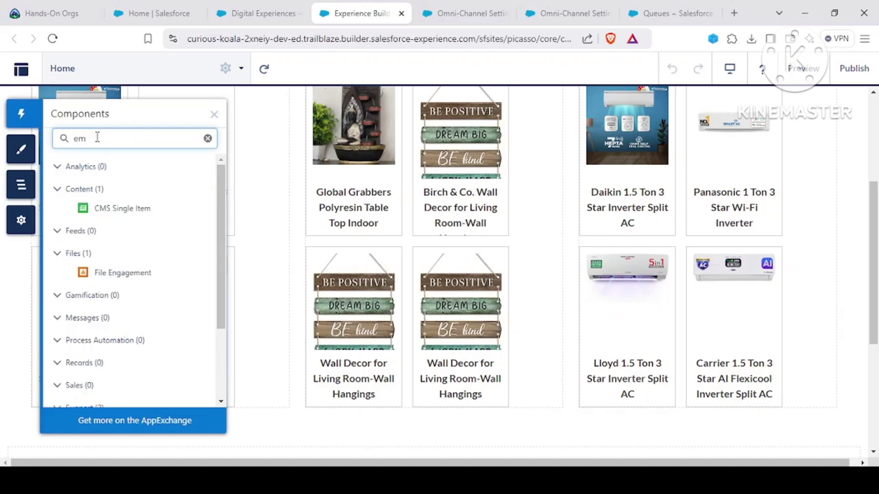
key(BackSpace)
key(BackSpace)
text(chat)
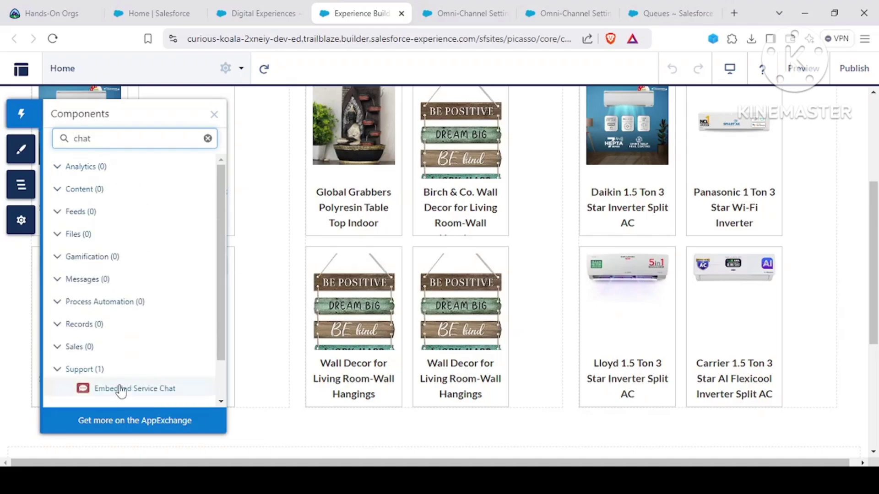
scroll(131, 352, down, 1)
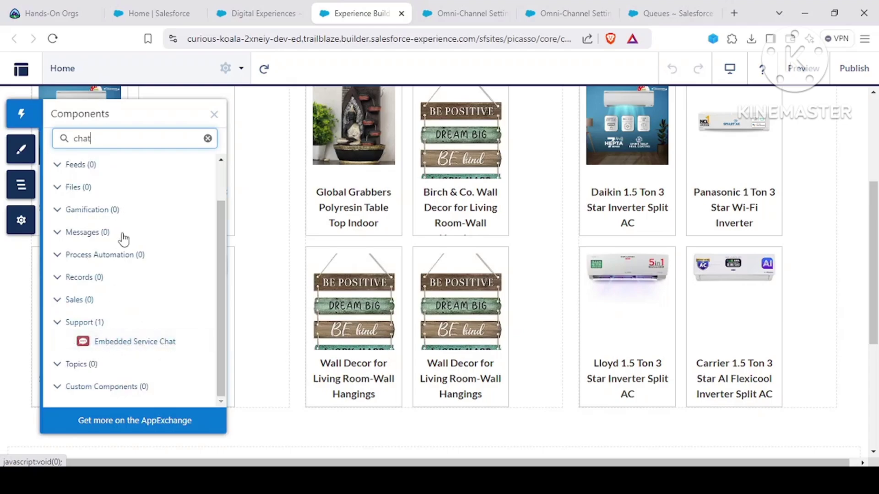
drag(102, 344, 716, 413)
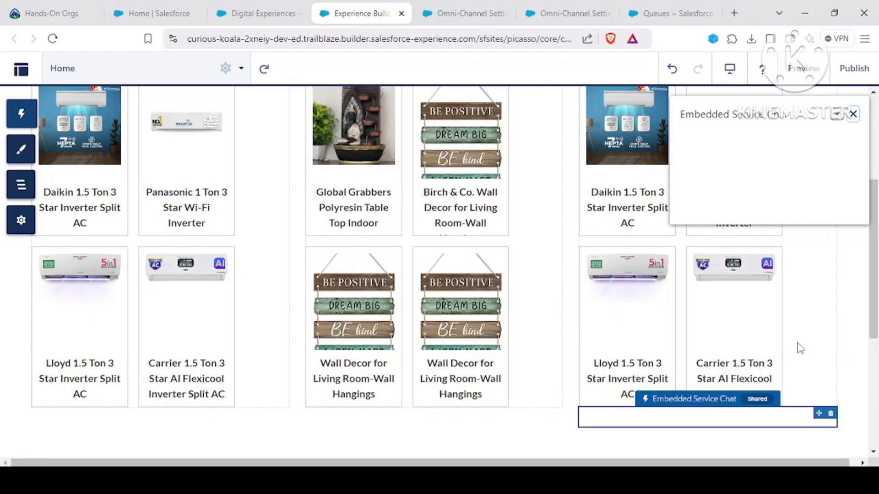
scroll(718, 300, up, 3)
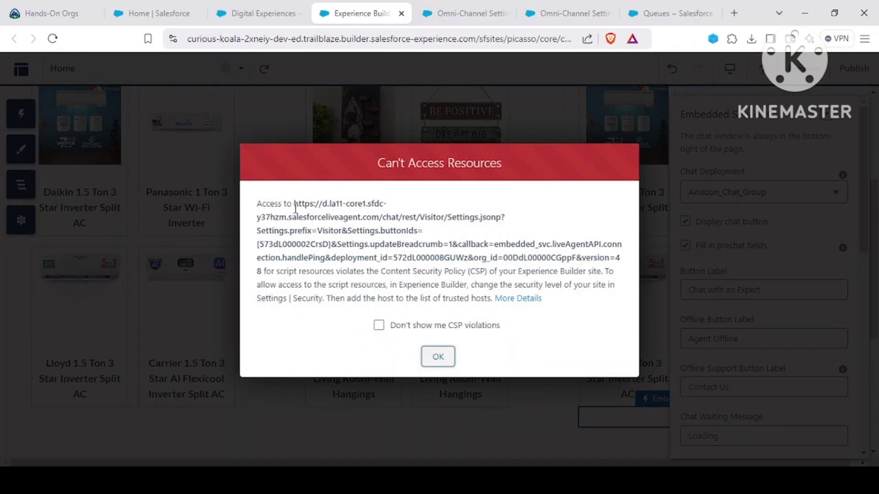
Step: Read and dismiss the Content Security Policy access warnings
drag(293, 203, 418, 297)
click(354, 247)
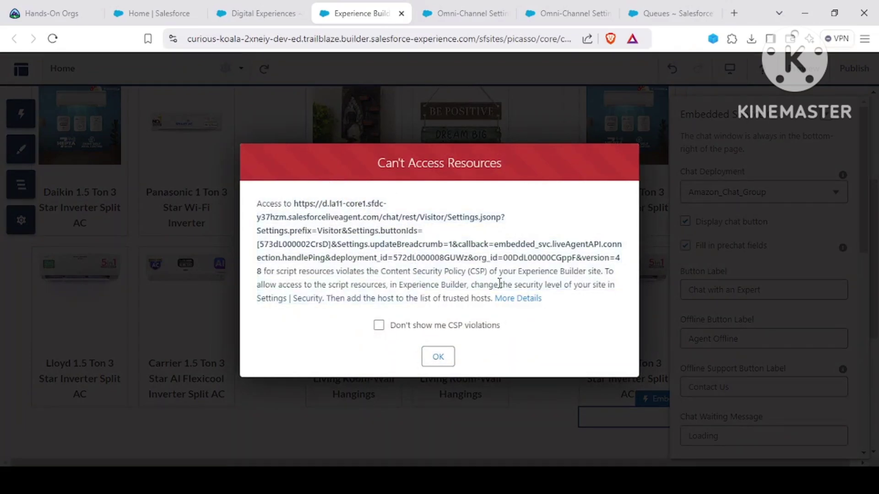
drag(387, 267, 504, 272)
click(461, 323)
click(439, 358)
click(440, 357)
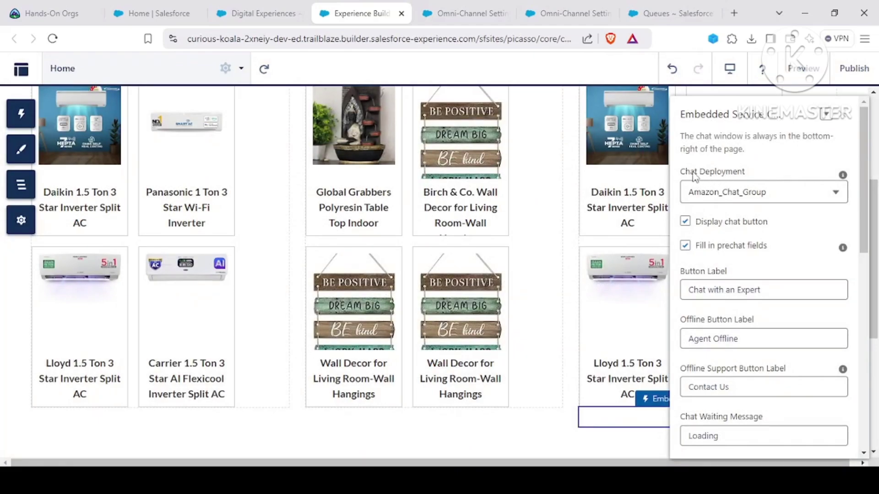
Step: Keep Amazon_Chat_Group as the chat deployment and replace 'Expert' in the button label
click(753, 197)
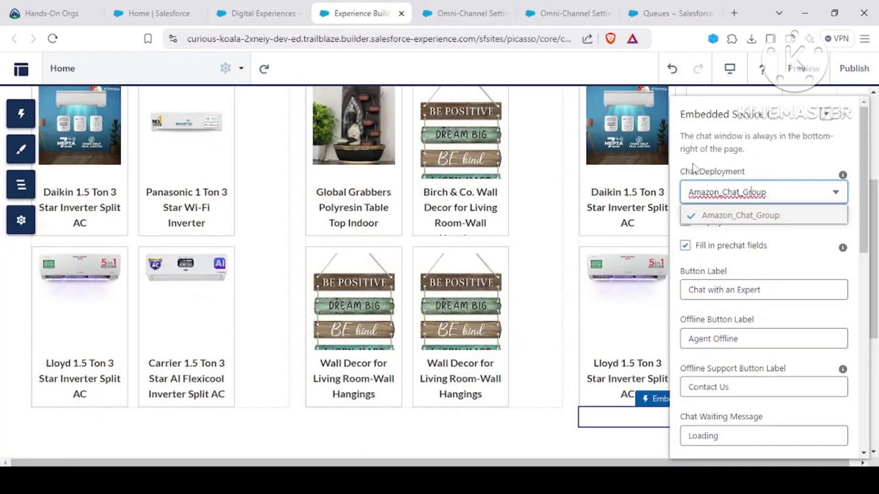
click(823, 247)
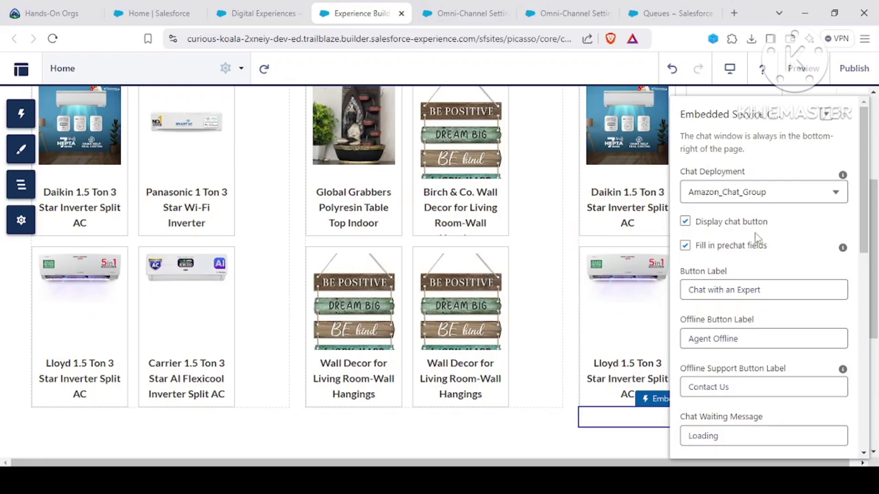
scroll(778, 251, down, 3)
scroll(773, 190, up, 2)
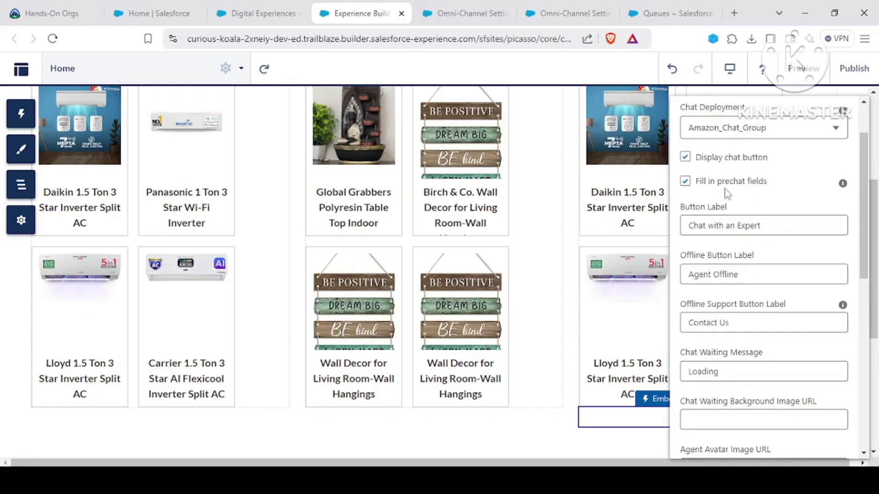
double_click(747, 225)
text(Agen)
Step: Close the chat properties and confirm the Agent Offline button below the product grid
scroll(787, 232, down, 4)
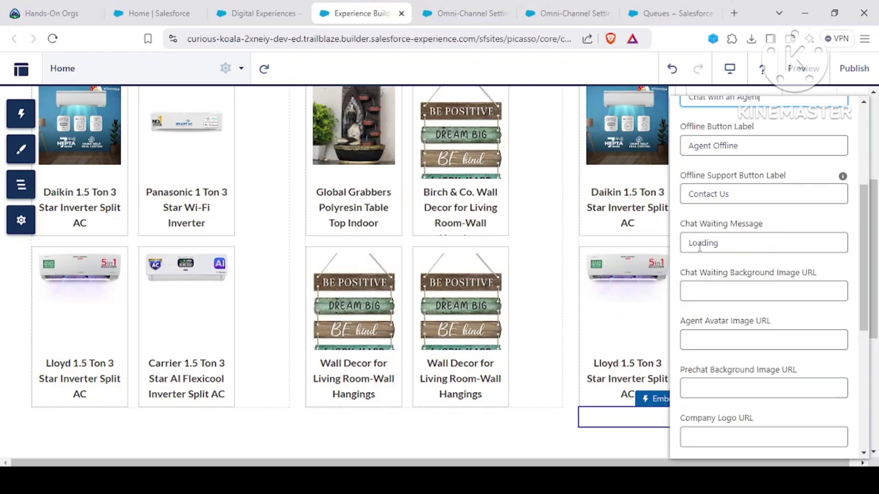
scroll(729, 265, down, 6)
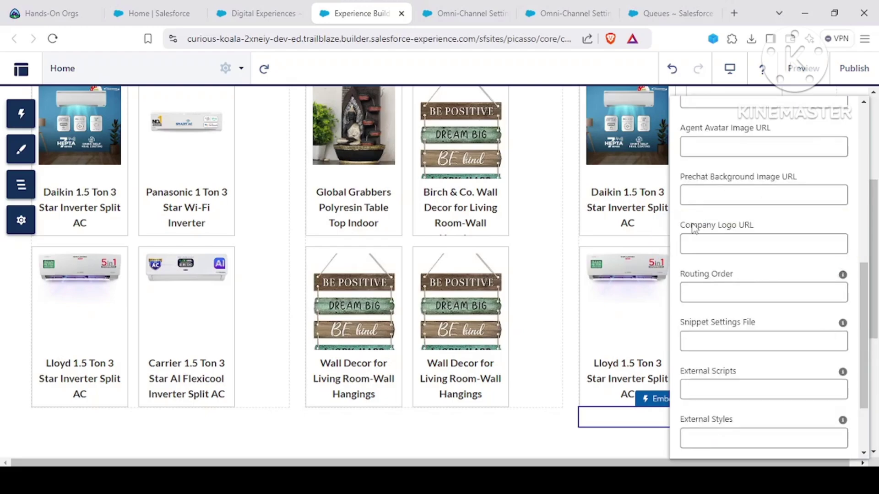
scroll(703, 252, down, 2)
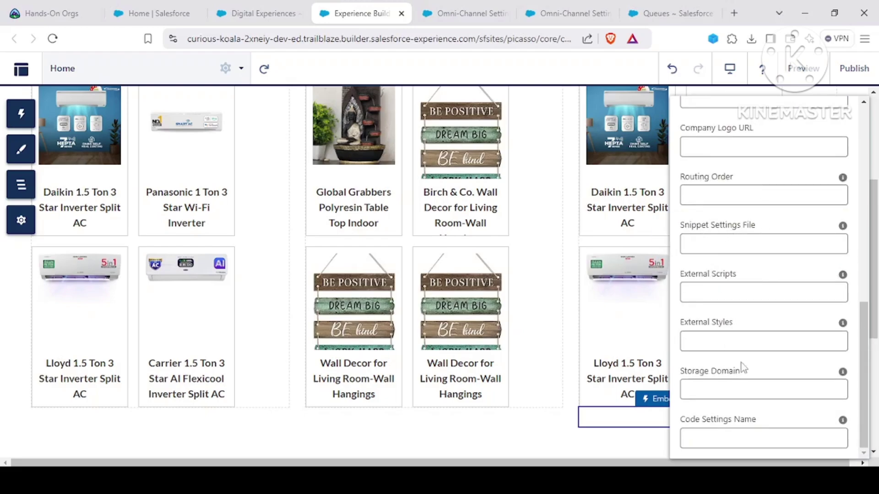
click(530, 429)
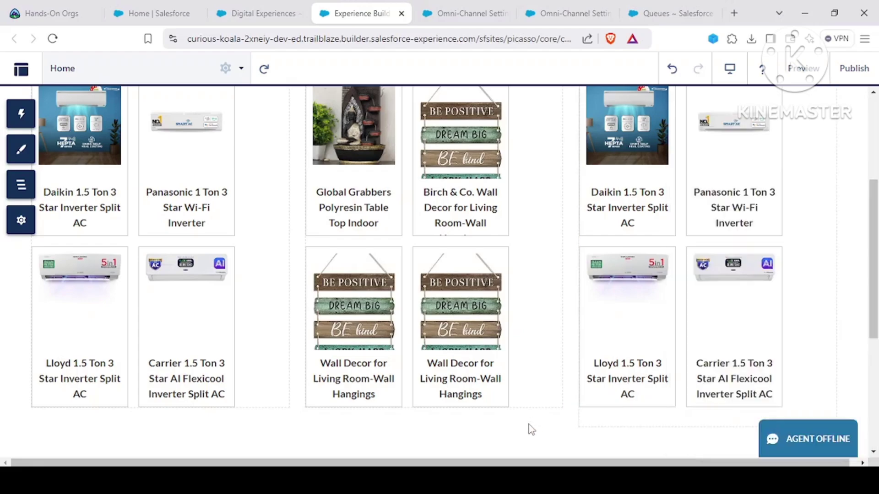
scroll(788, 384, down, 3)
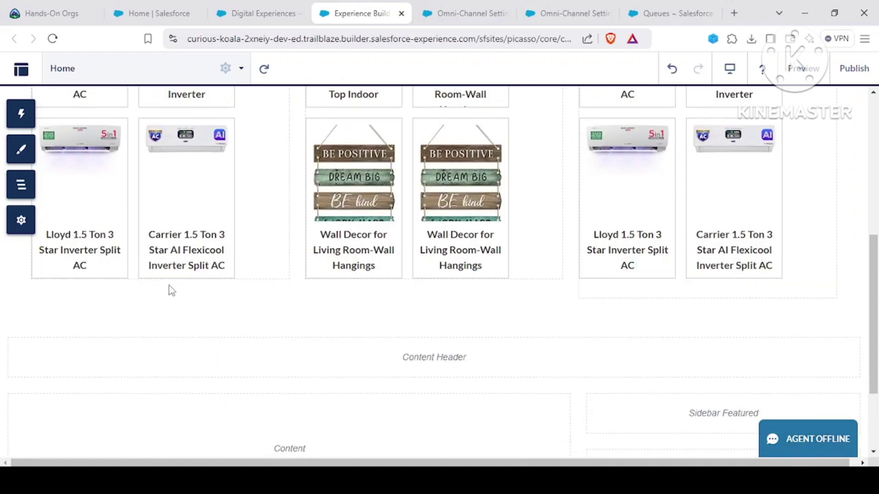
click(455, 13)
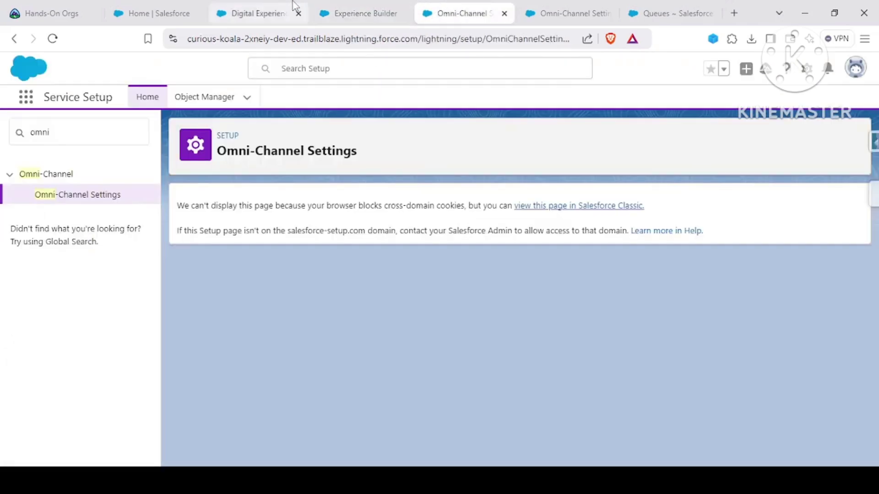
click(362, 13)
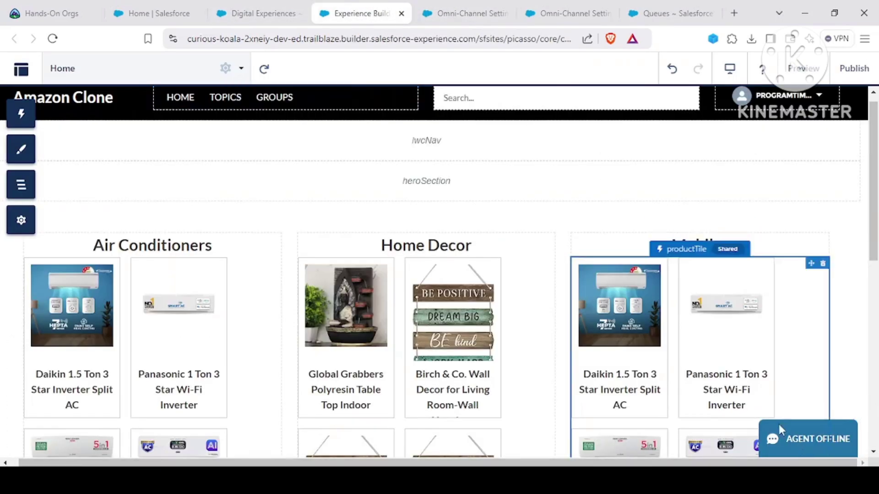
scroll(796, 367, down, 10)
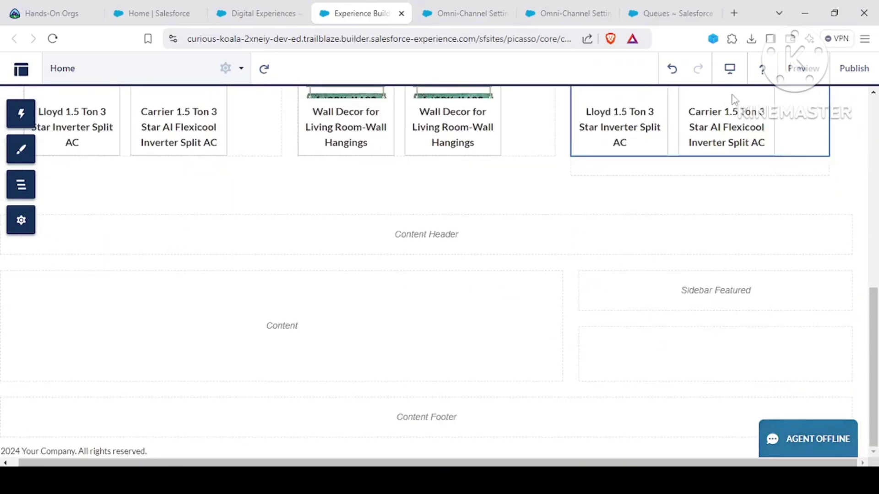
Step: Preview the site, then open Service Console from the App Launcher search 'ser'
click(803, 68)
click(132, 13)
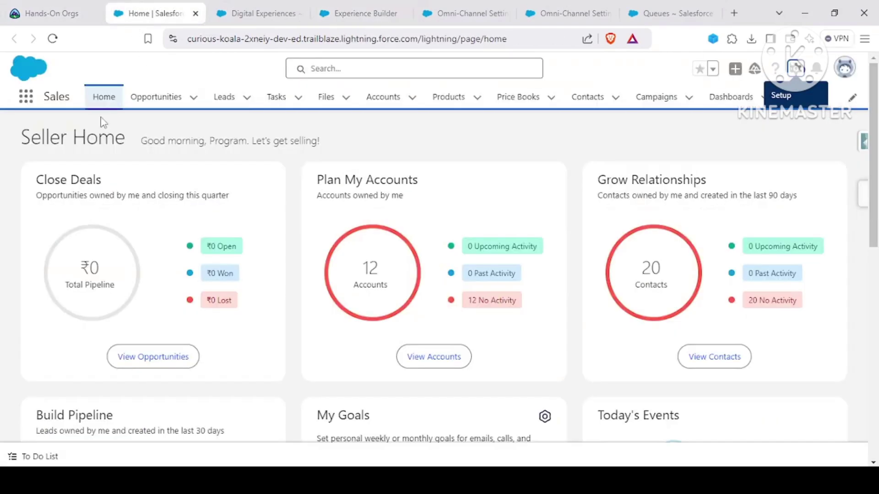
click(26, 97)
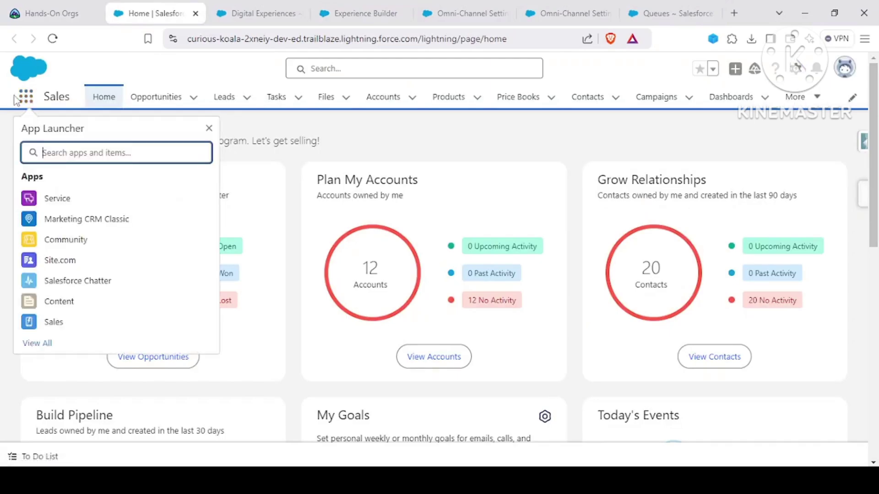
text(ser)
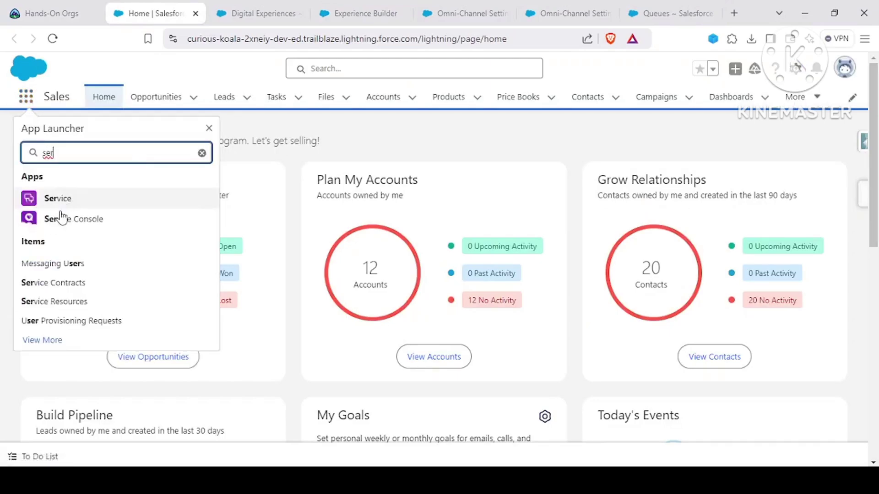
click(42, 219)
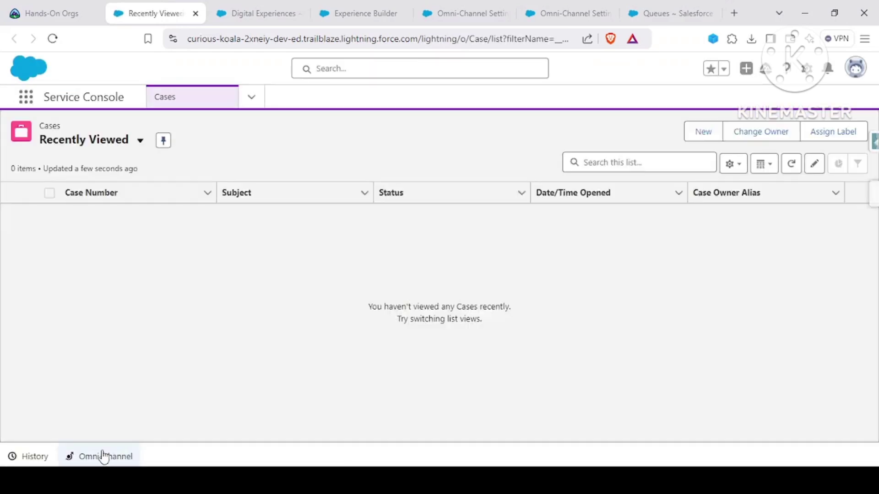
Step: Set the Omni-Channel presence status to Available - Chat
click(101, 458)
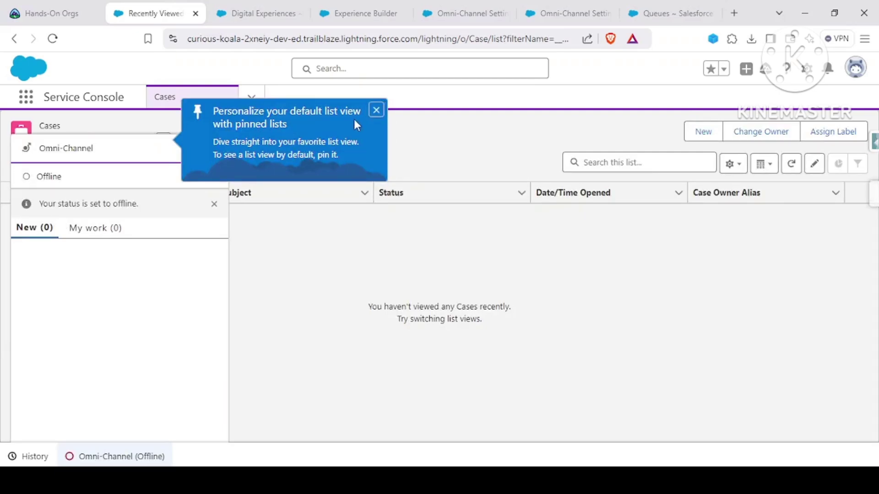
click(371, 112)
click(216, 178)
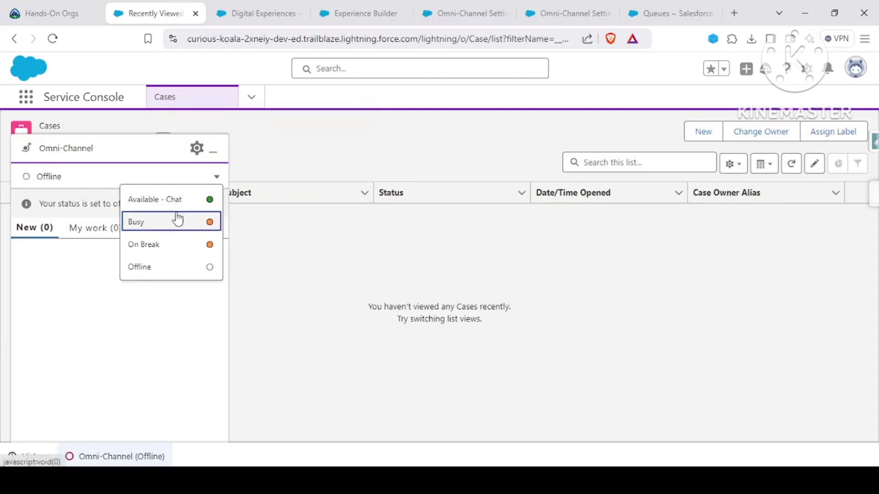
click(190, 208)
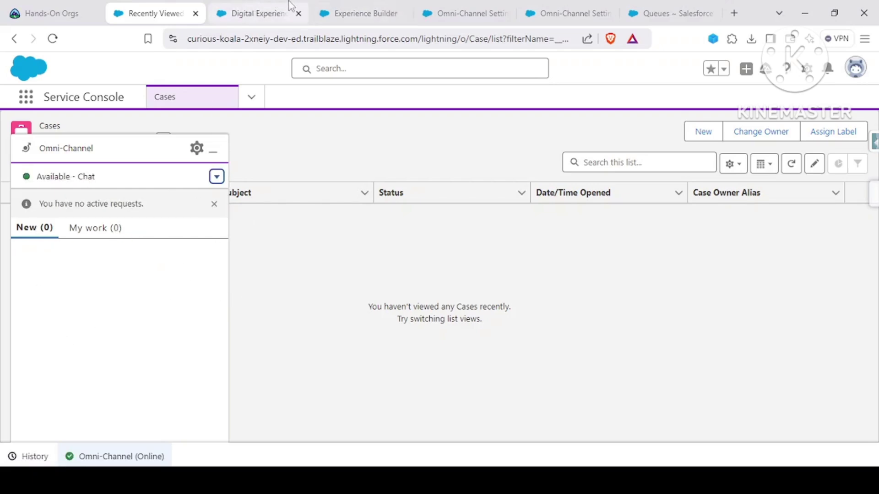
click(316, 7)
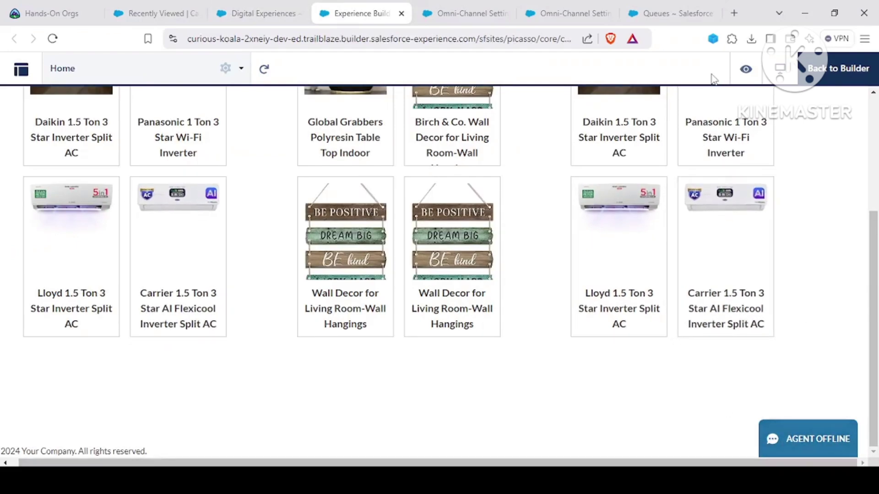
Step: Return to the builder and open Settings > Security & Privacy
click(838, 68)
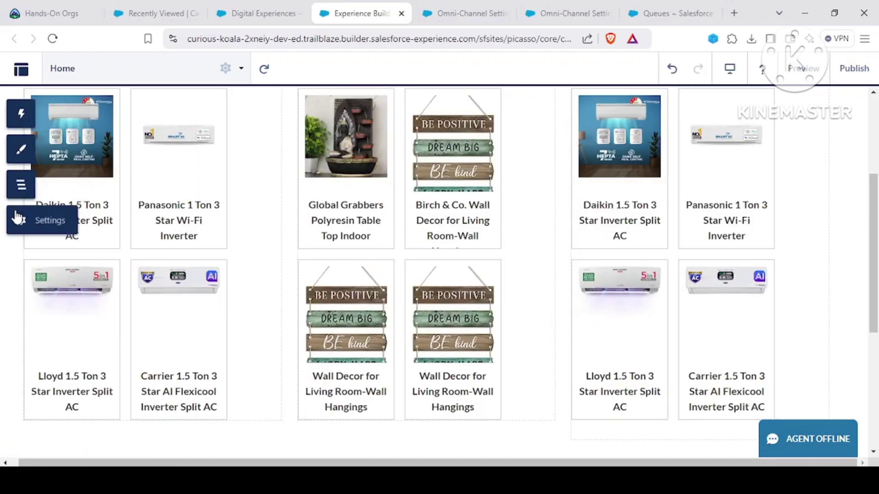
click(18, 219)
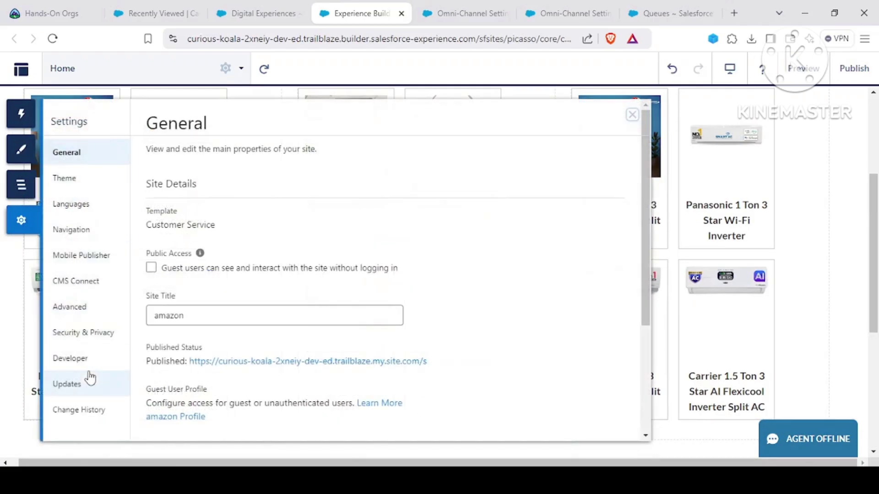
click(87, 334)
scroll(400, 220, down, 5)
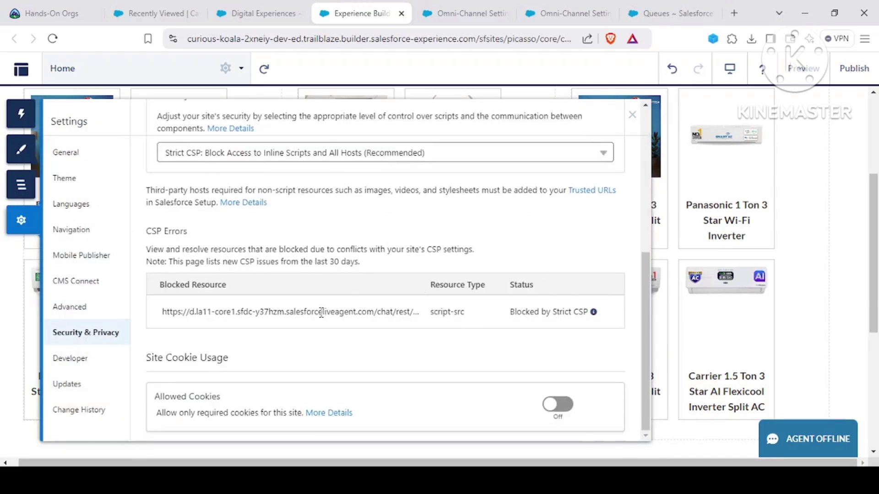
Step: Review the CSP error for the blocked chat resource and open the Security Level dropdown
drag(161, 313, 403, 320)
click(358, 325)
scroll(358, 325, up, 5)
scroll(315, 316, down, 5)
scroll(371, 315, up, 5)
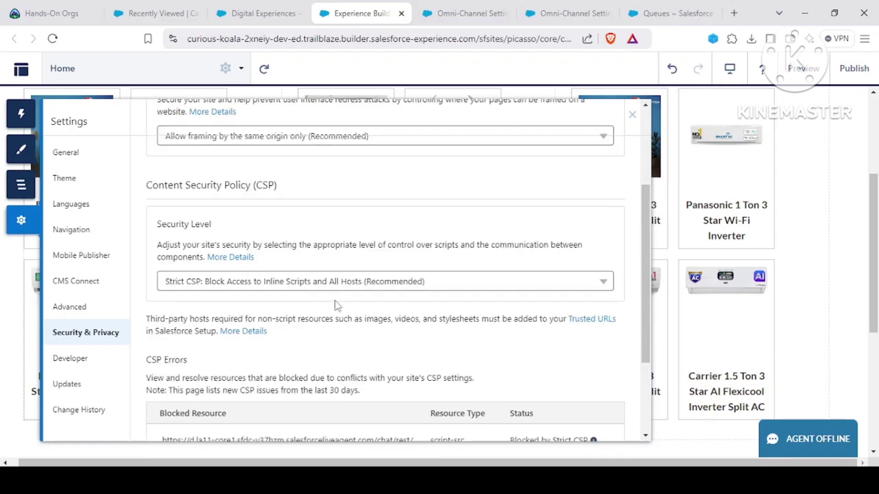
scroll(256, 263, down, 5)
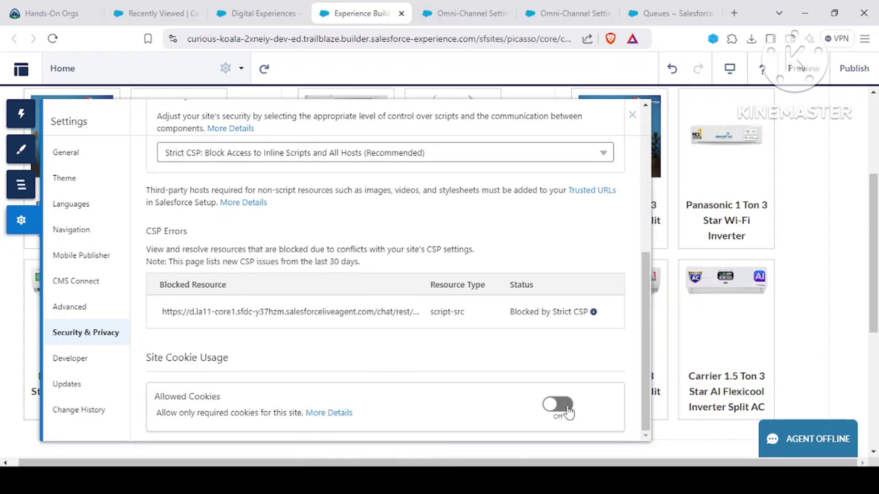
mouse_move(598, 315)
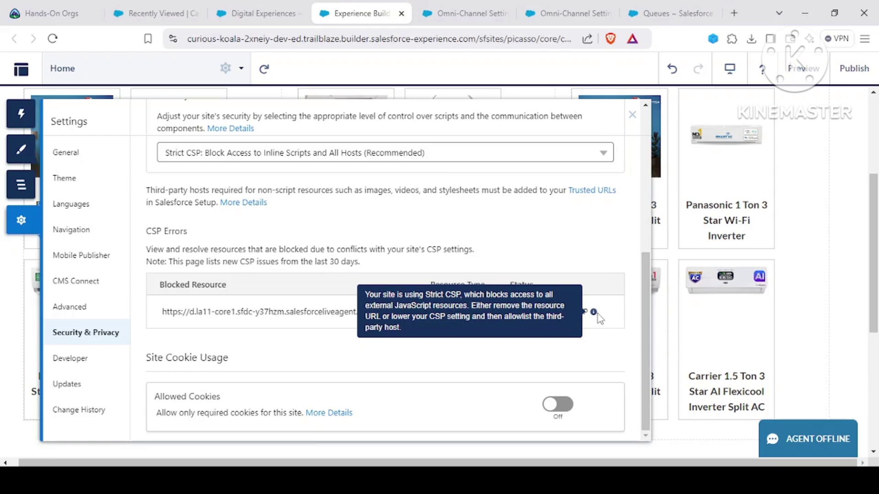
scroll(402, 311, up, 5)
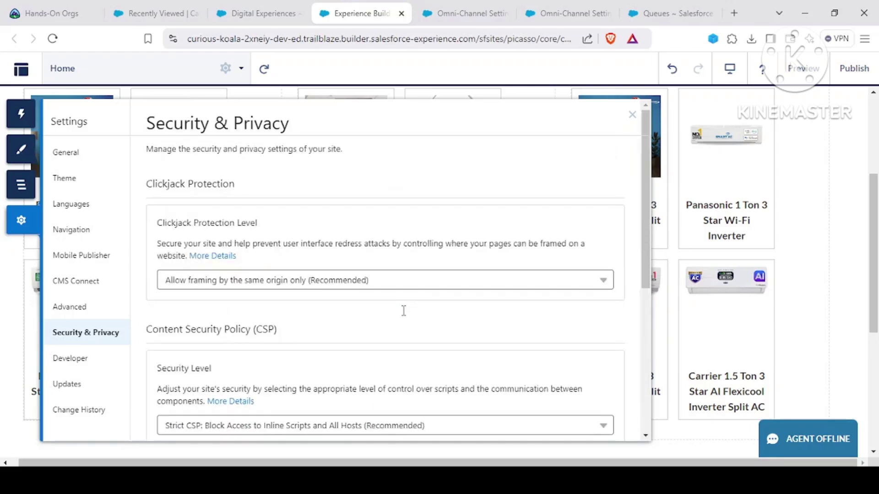
scroll(403, 312, down, 5)
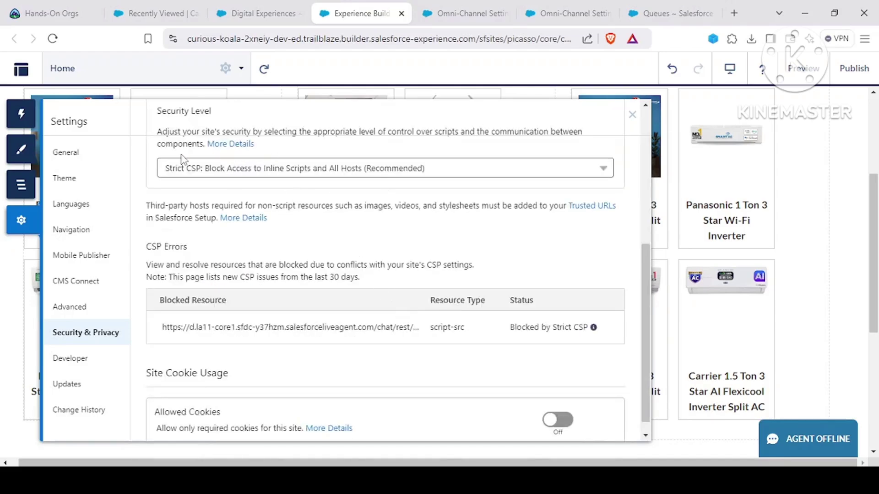
scroll(242, 187, up, 2)
click(282, 232)
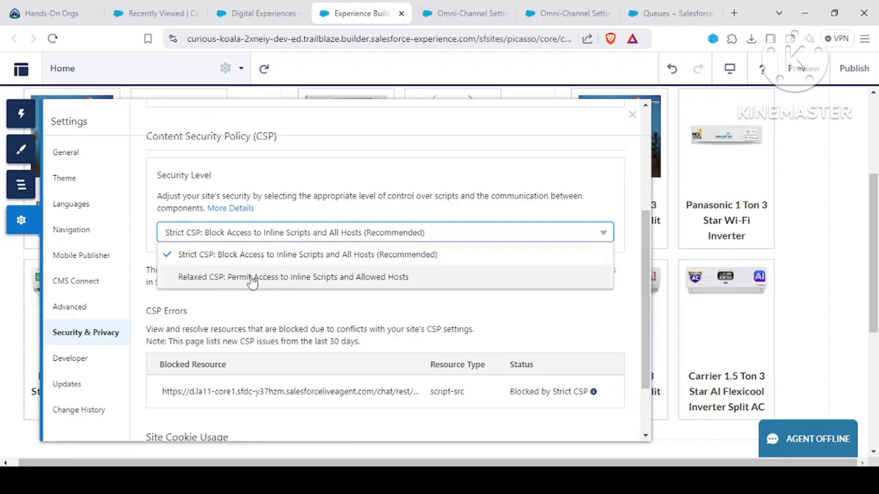
Step: Switch the site to Relaxed CSP and dismiss the CSP warnings
click(228, 279)
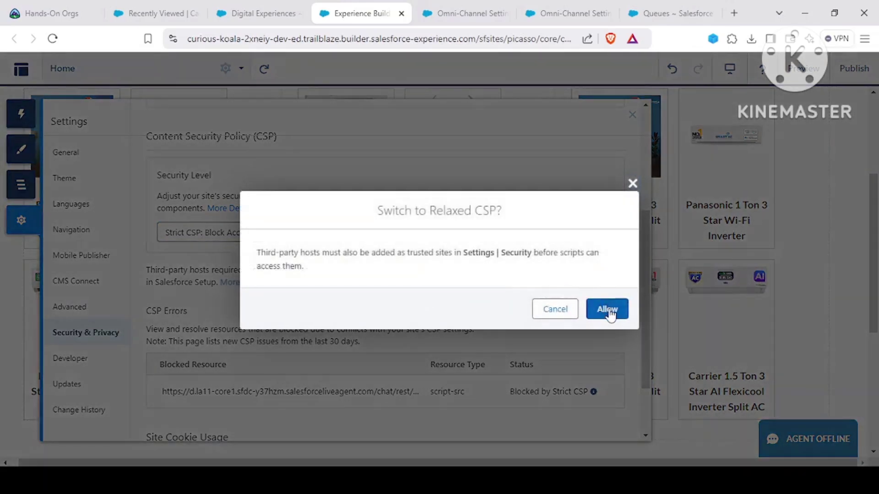
click(607, 310)
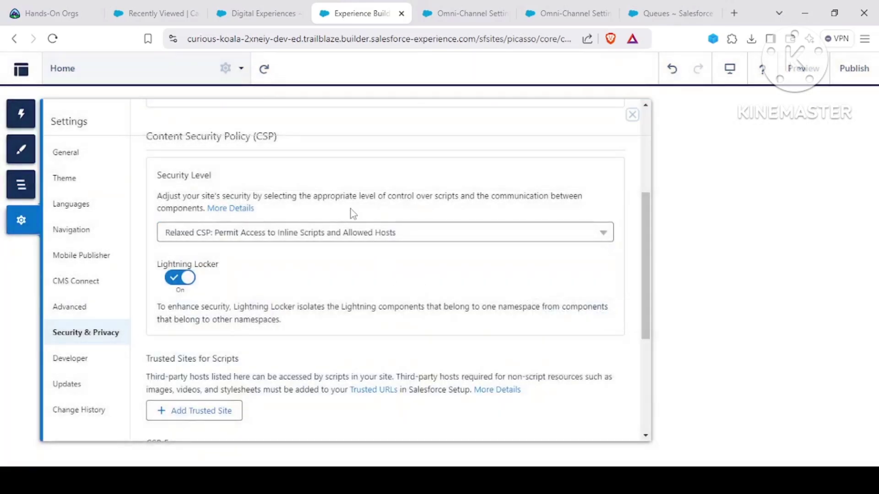
scroll(260, 292, down, 4)
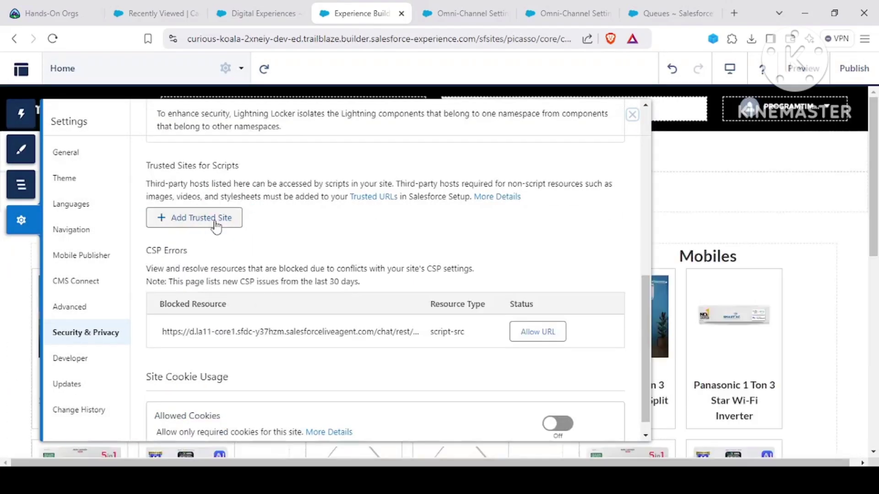
scroll(212, 241, up, 7)
scroll(255, 330, down, 5)
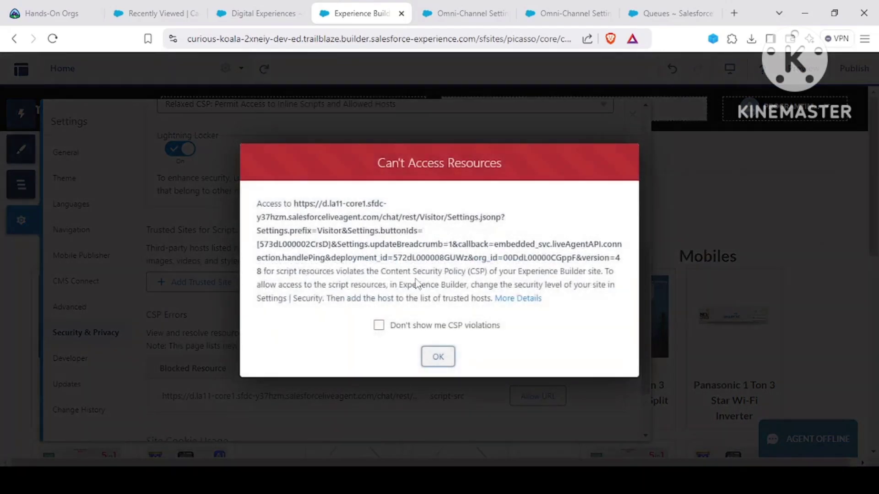
click(438, 356)
click(379, 325)
click(436, 356)
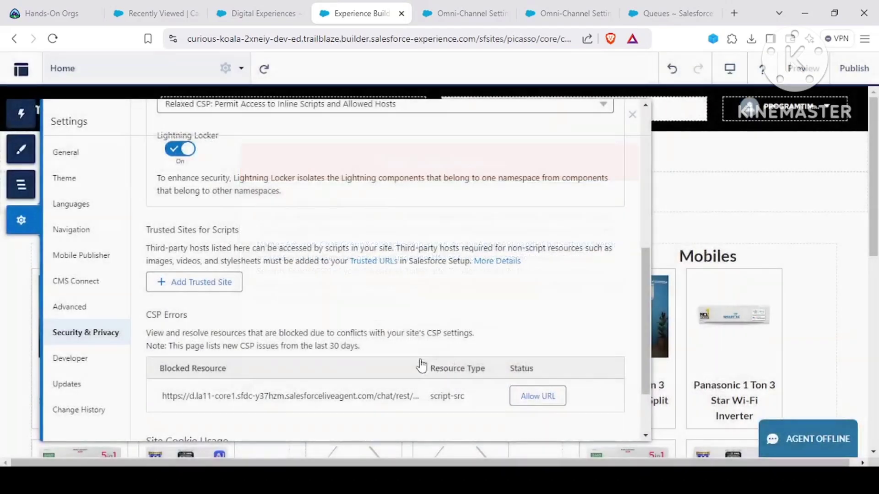
scroll(374, 309, down, 2)
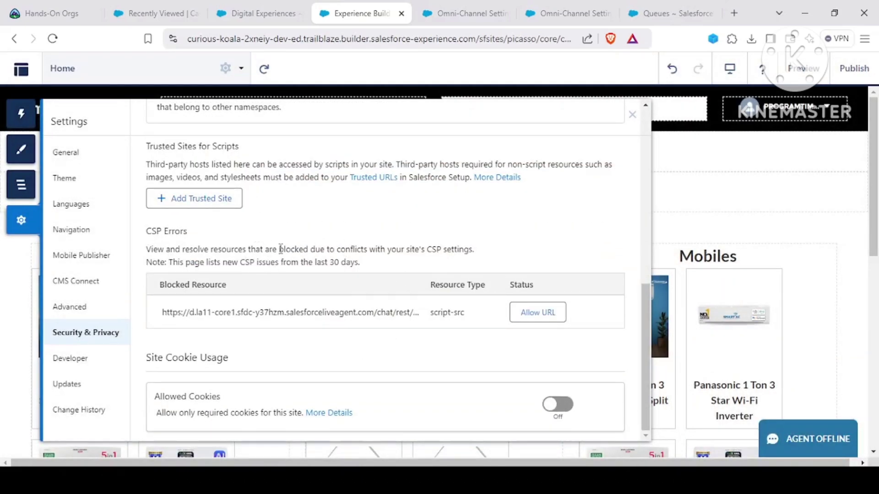
Step: Allow the blocked live-agent chat host as a trusted URL and close Settings
click(539, 323)
drag(310, 266, 520, 267)
click(608, 316)
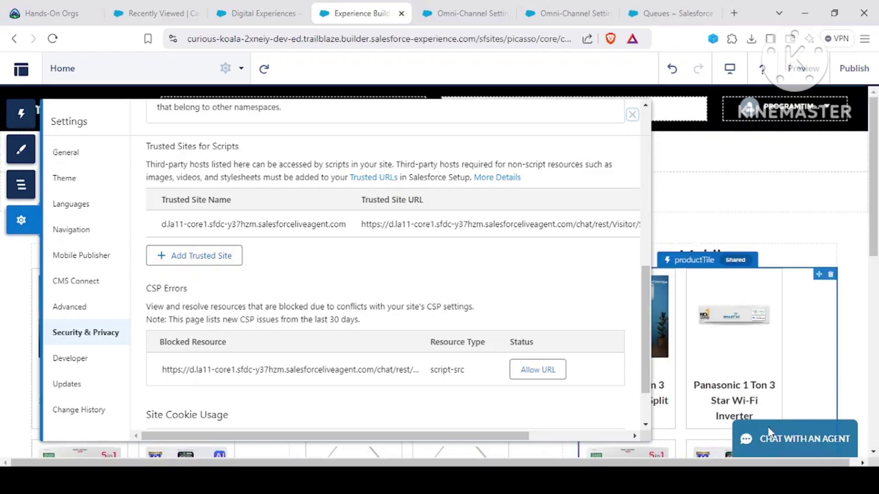
click(631, 117)
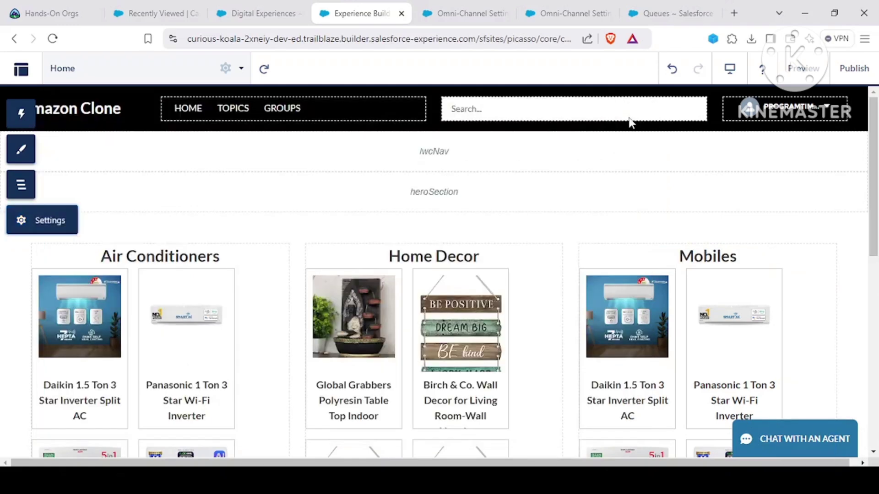
Step: From the site preview, start an agent chat with a test email and subject 'Need help with solar panels'
click(792, 71)
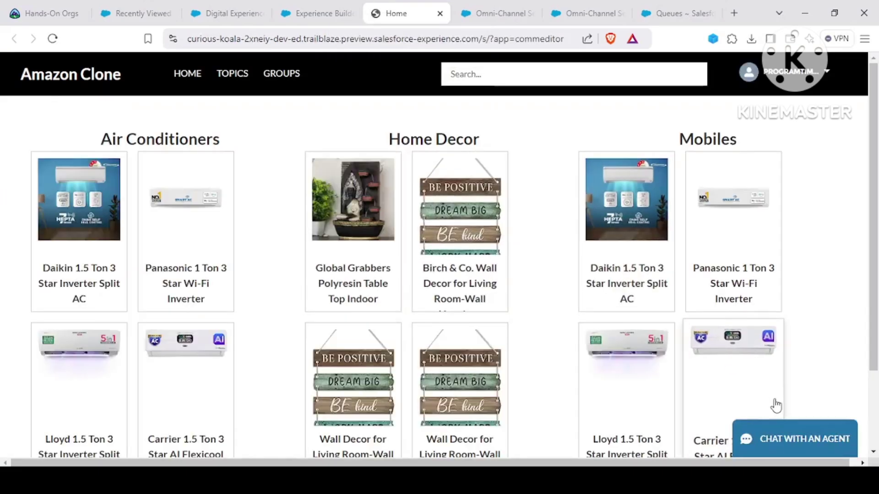
click(809, 453)
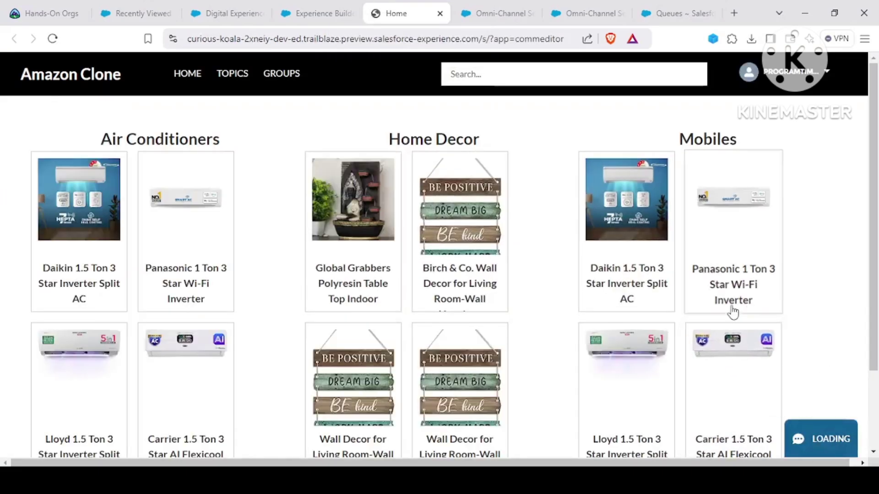
click(755, 254)
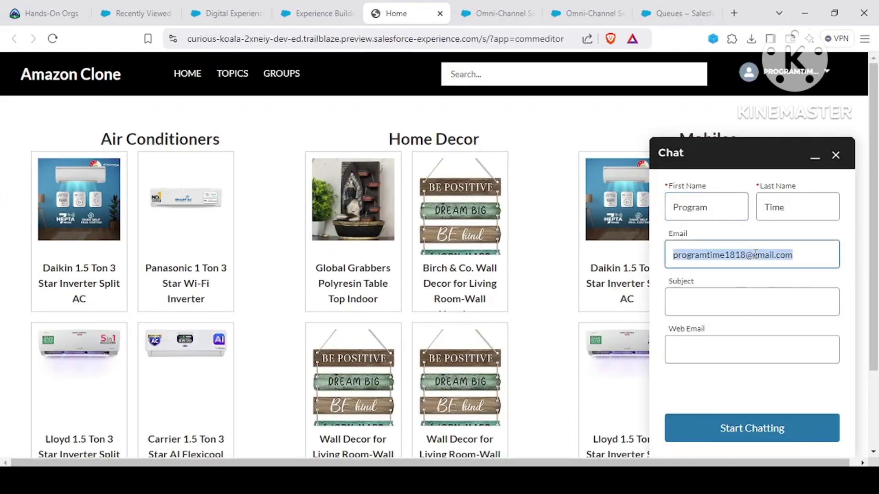
key(BackSpace)
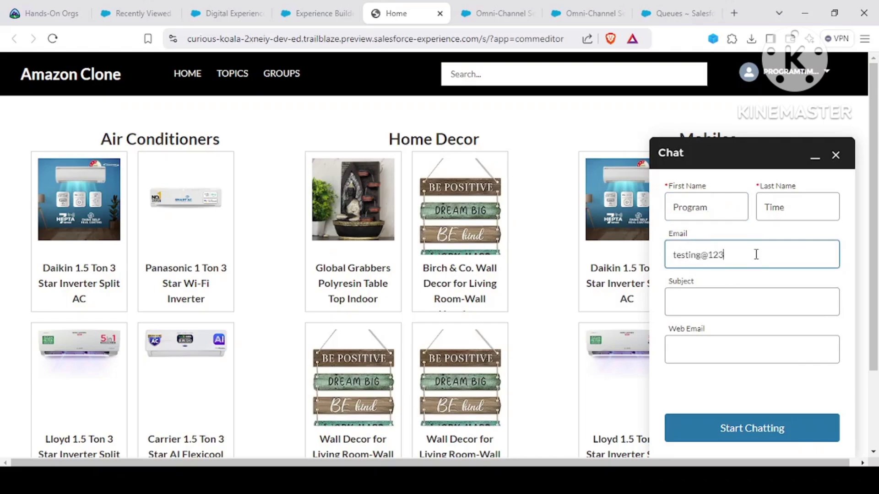
click(723, 306)
text(Need help with solar panels)
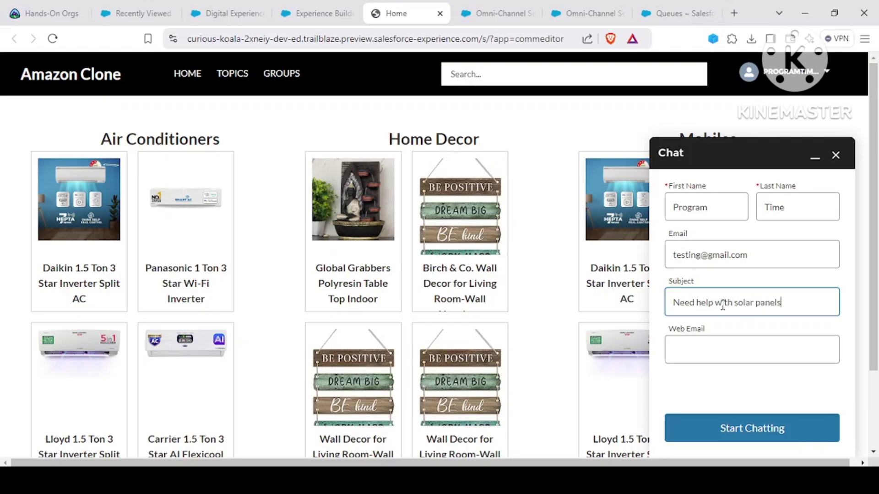
click(732, 431)
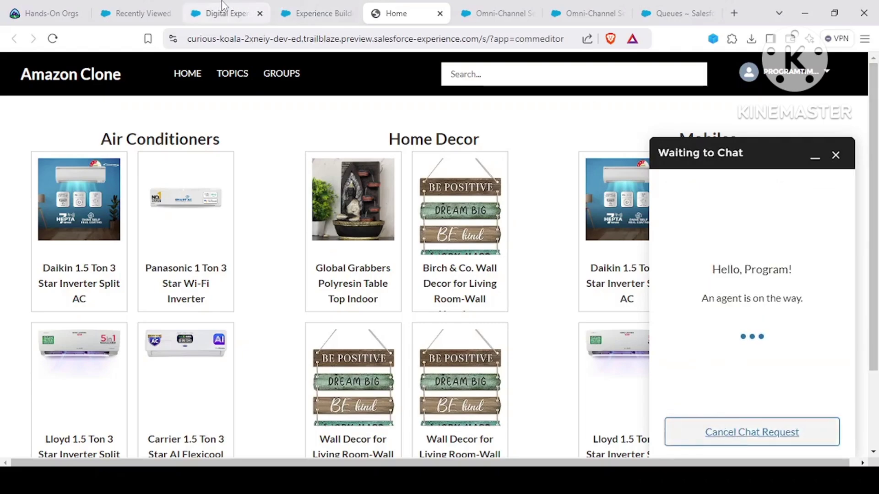
Step: Accept incoming chat 00000001 in Omni-Channel and return to the site's chat window
click(140, 13)
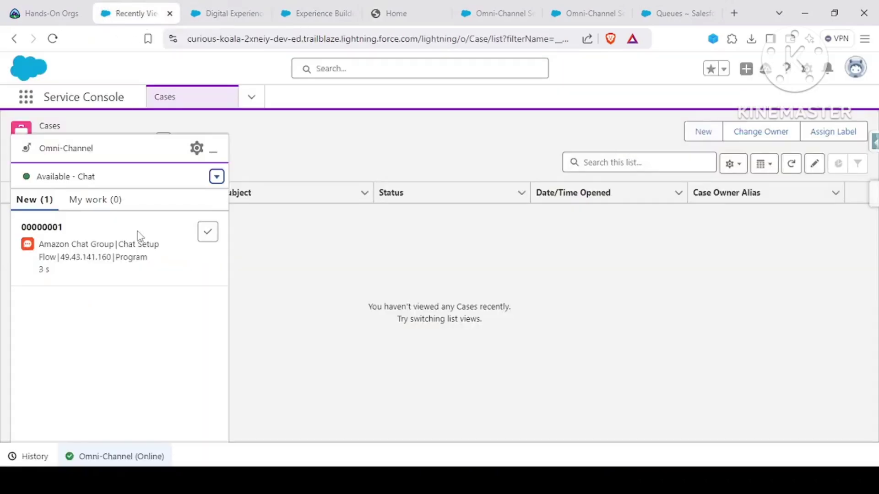
mouse_move(27, 274)
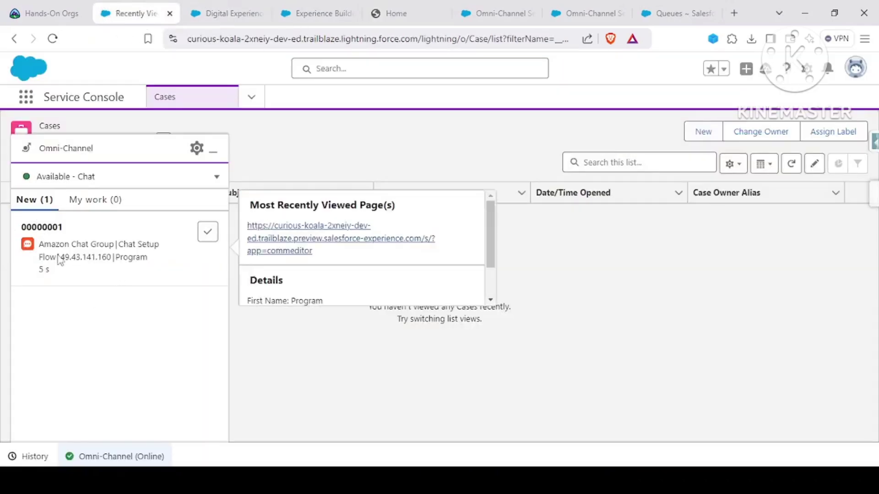
click(208, 238)
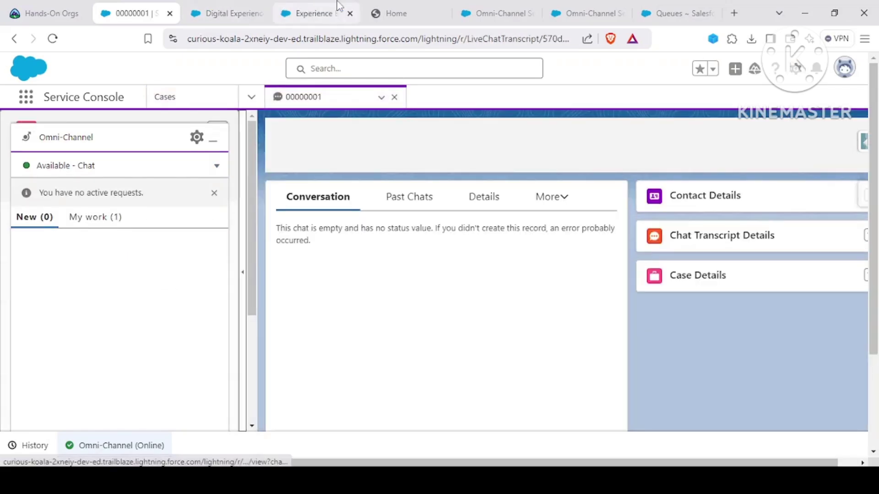
click(402, 11)
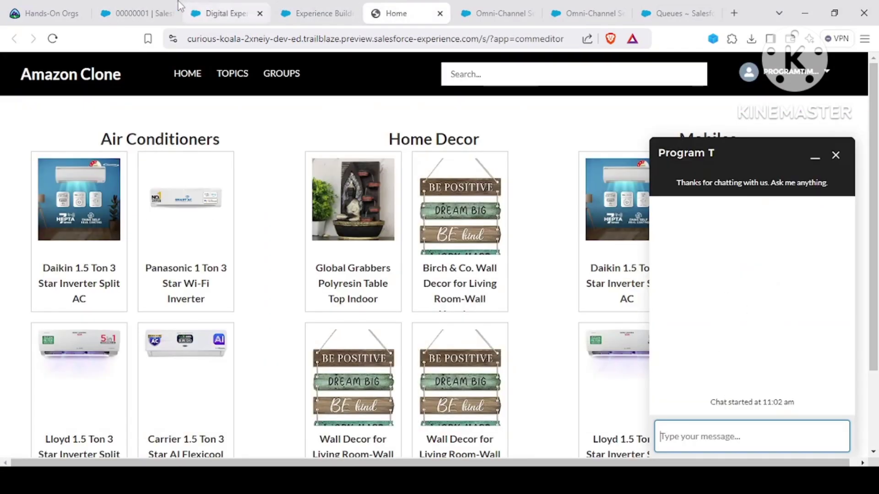
Step: Minimize Omni-Channel and send the customer's solar panel help message from the site chat
click(142, 12)
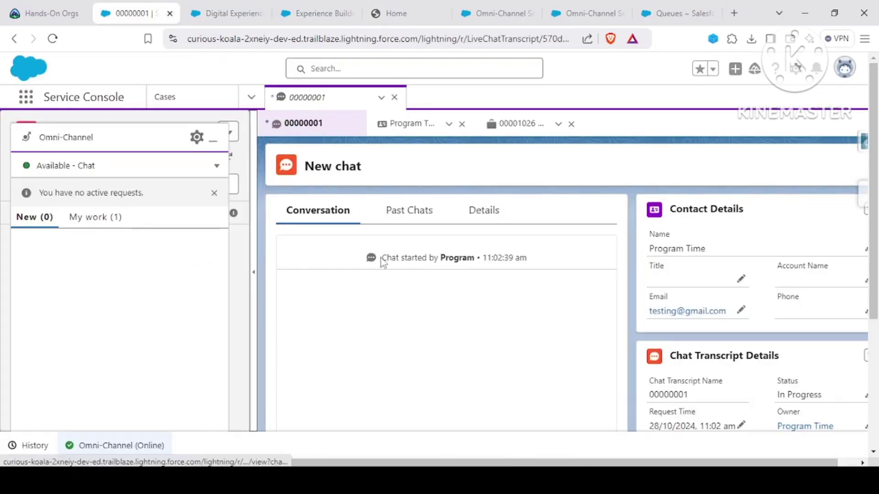
click(213, 140)
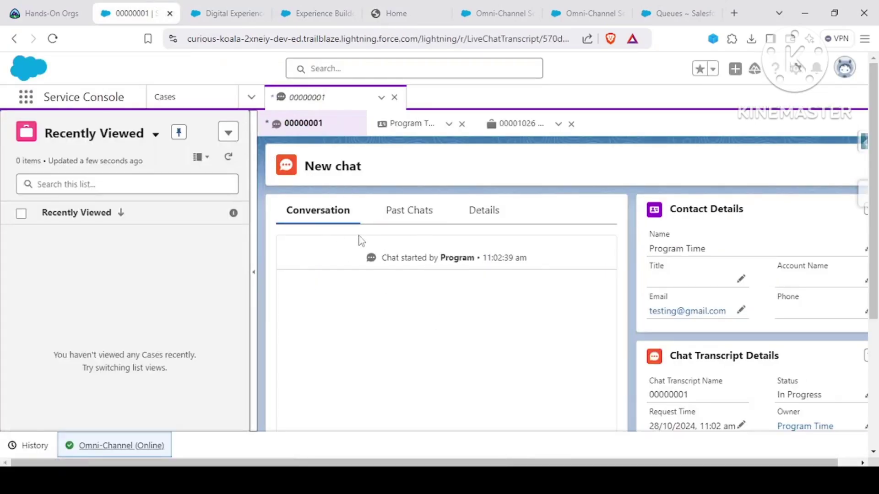
click(395, 13)
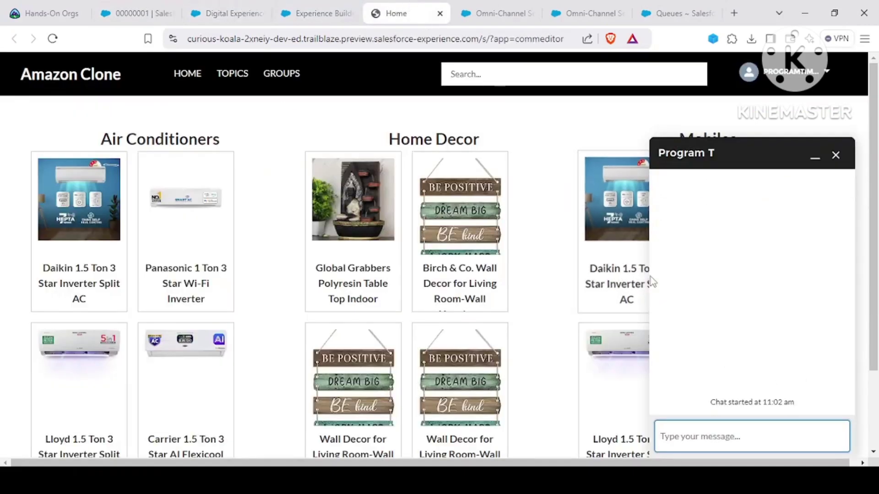
text(Hi I need help with solar pane)
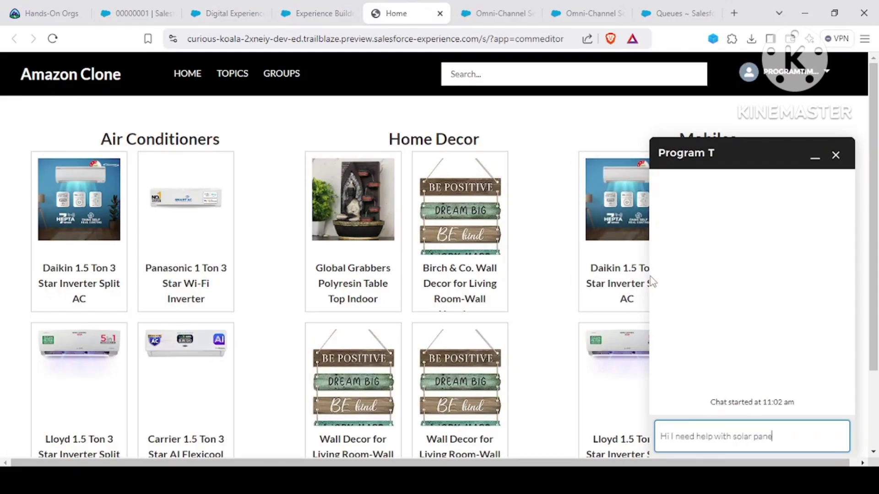
text(s)
key(Return)
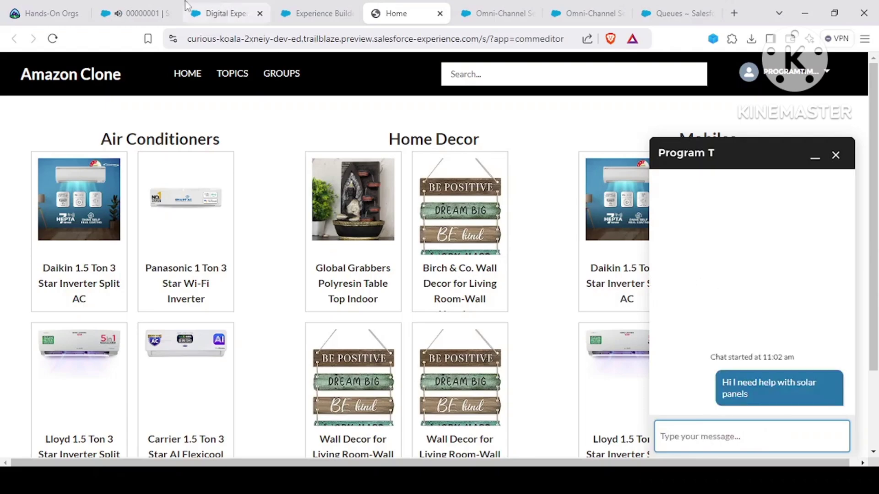
Step: Read the customer's message in the console and reply 'Sure'
click(156, 11)
drag(326, 301, 416, 305)
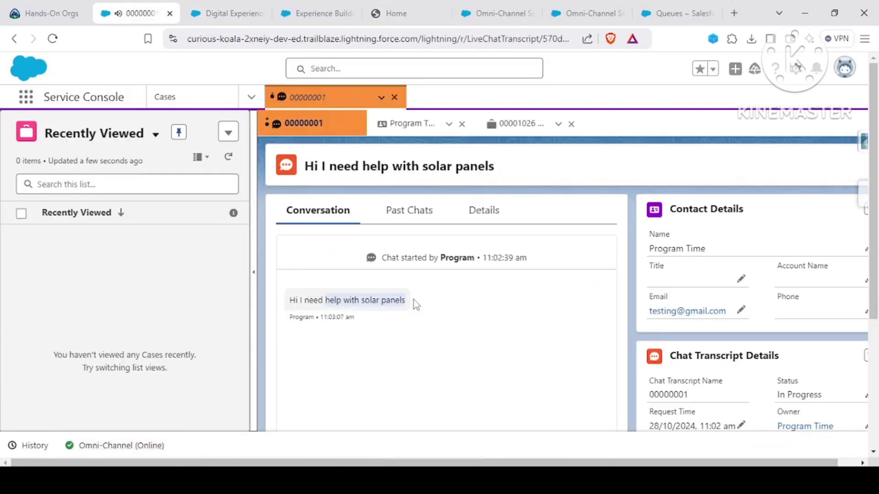
scroll(419, 304, down, 3)
click(404, 371)
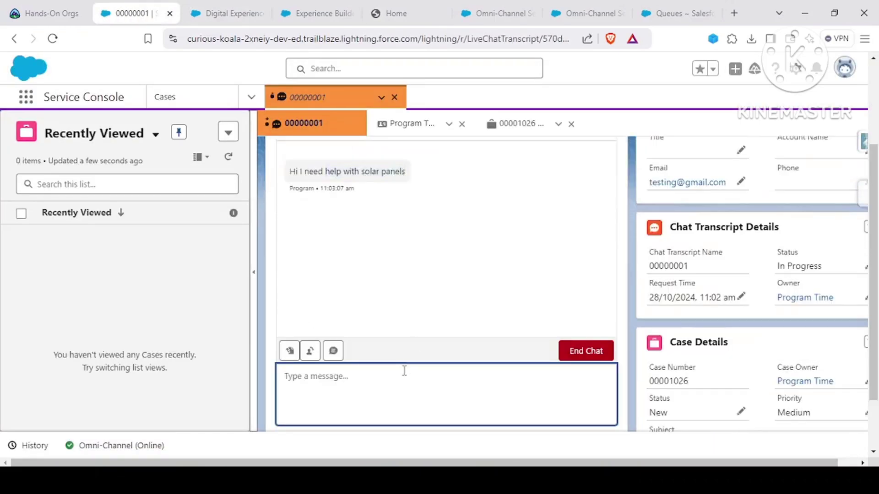
text(Sure)
key(Return)
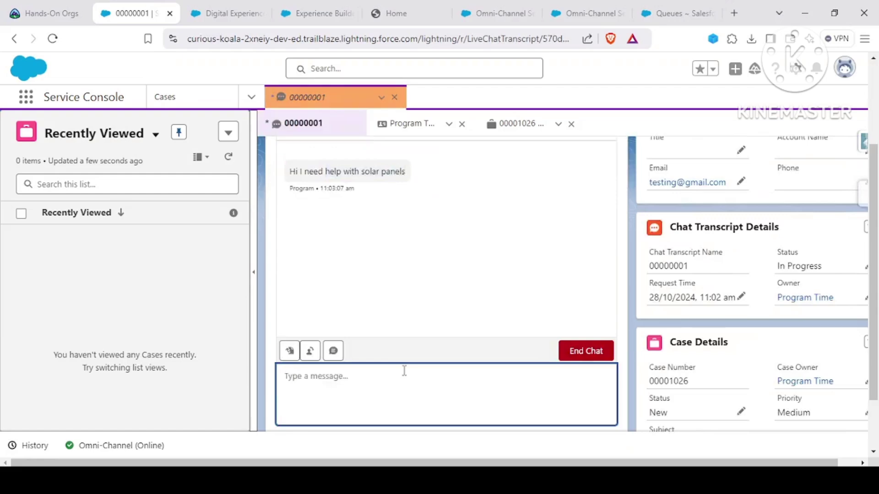
scroll(386, 333, up, 2)
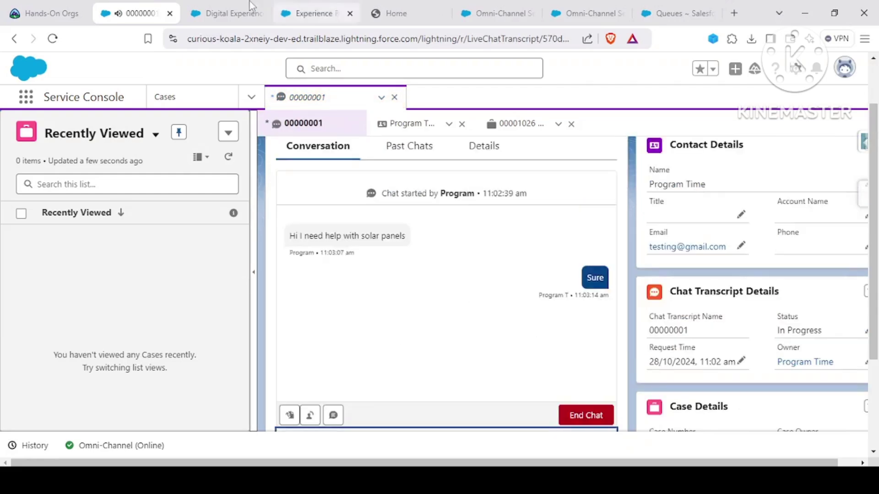
Step: Check that the 'Sure' reply appears in the site chat and console
click(395, 14)
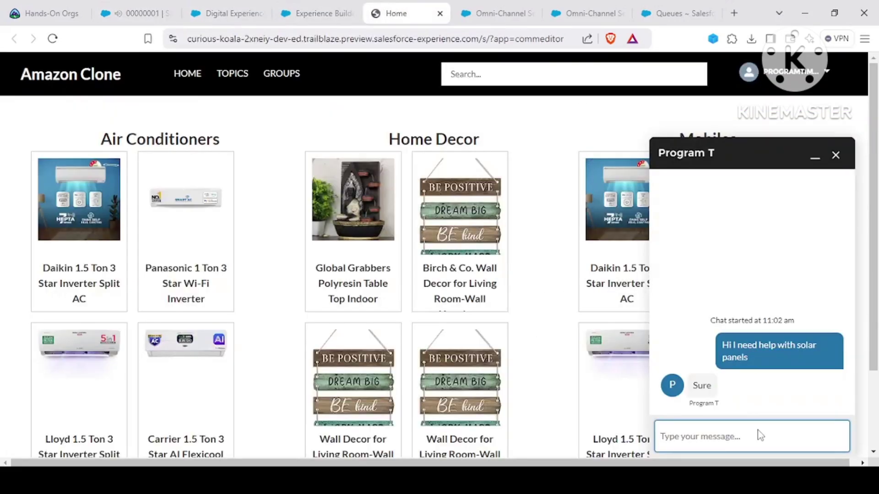
drag(694, 314, 745, 400)
click(751, 392)
click(114, 8)
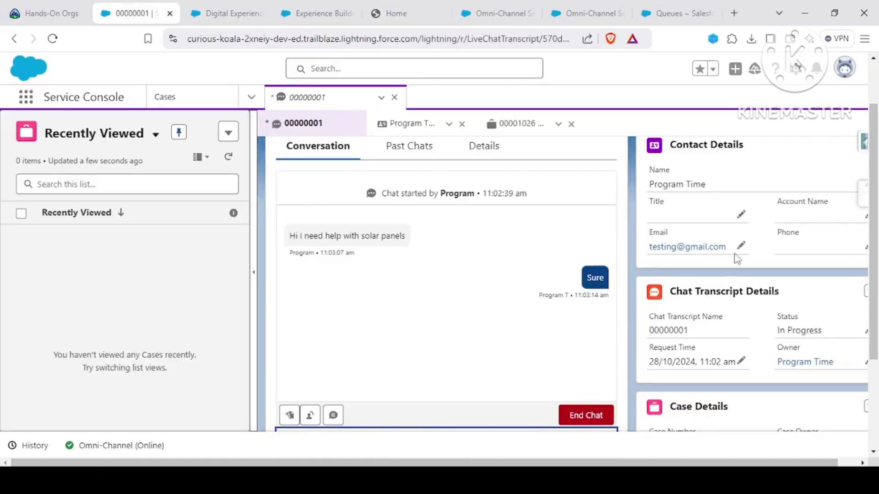
scroll(737, 259, down, 3)
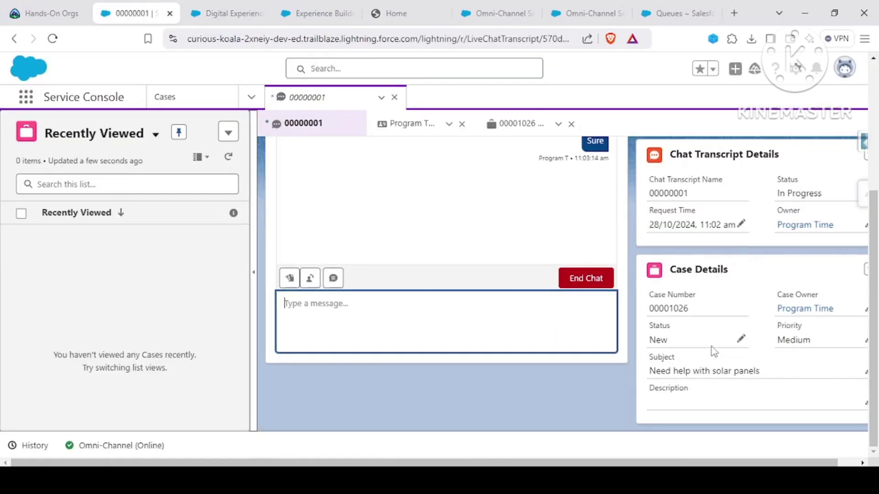
scroll(714, 338, up, 4)
scroll(705, 325, down, 3)
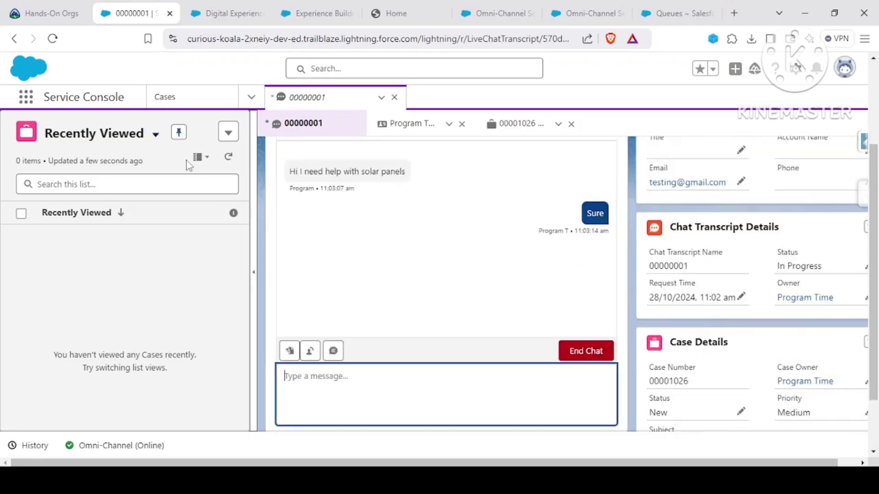
click(396, 13)
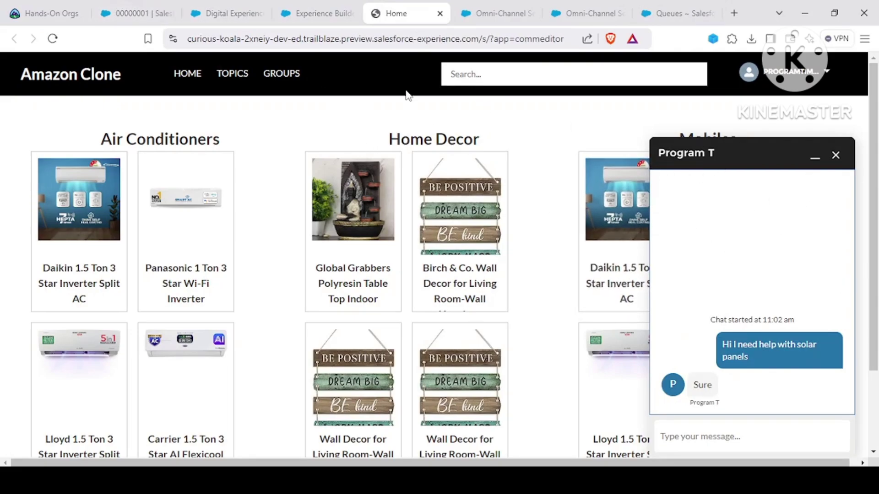
Step: Review chat 00000001's case 00001026: subject Need help with solar panels, status New, priority Medium
click(163, 6)
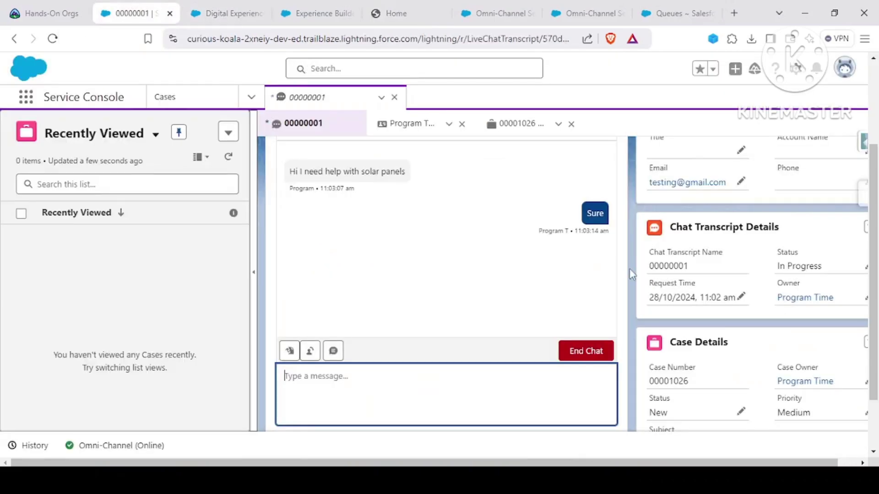
drag(770, 281, 808, 409)
click(808, 409)
scroll(710, 317, up, 4)
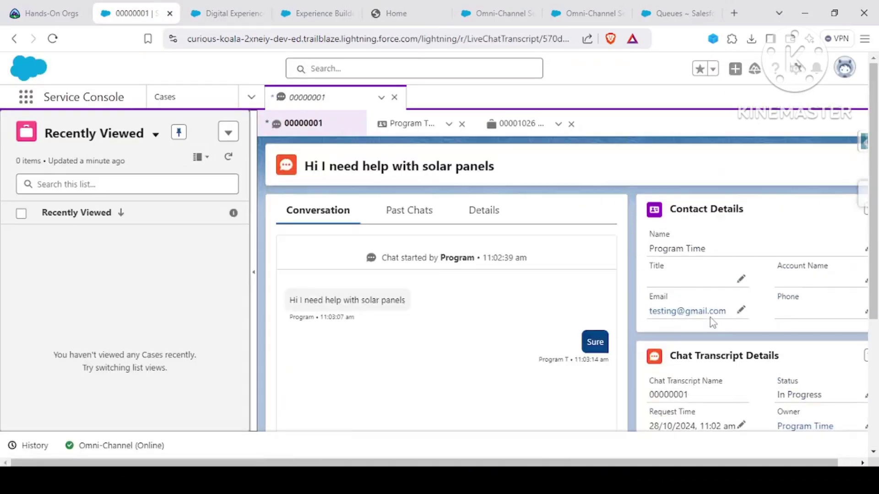
scroll(673, 206, down, 4)
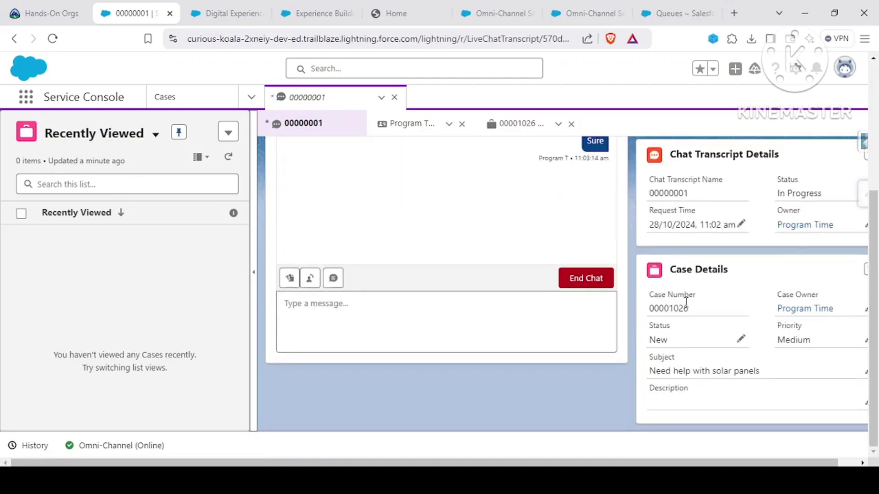
scroll(383, 249, up, 3)
scroll(474, 317, down, 1)
scroll(474, 318, down, 2)
scroll(421, 229, up, 2)
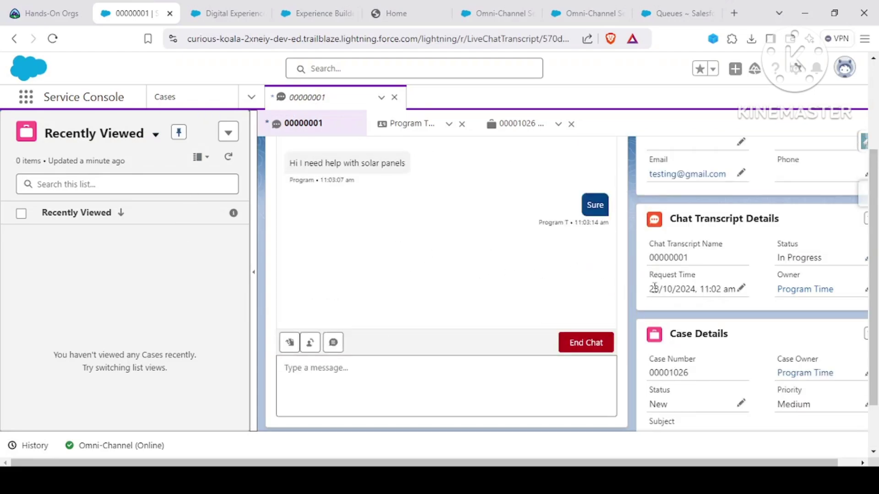
Step: End chat 00000001 from the console transcript and confirm the ending
click(594, 348)
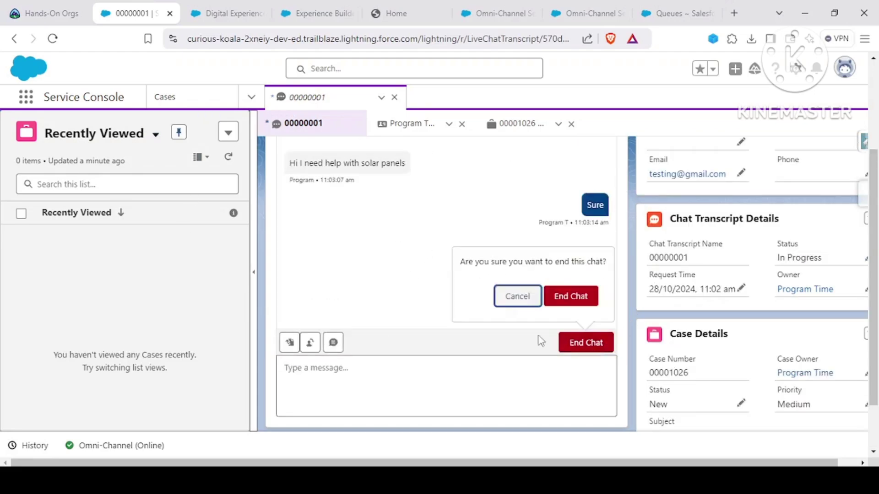
click(570, 298)
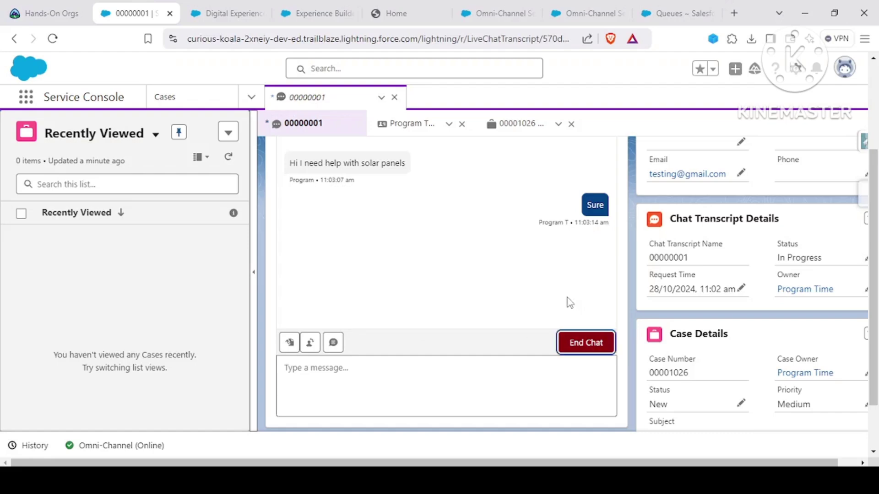
click(396, 13)
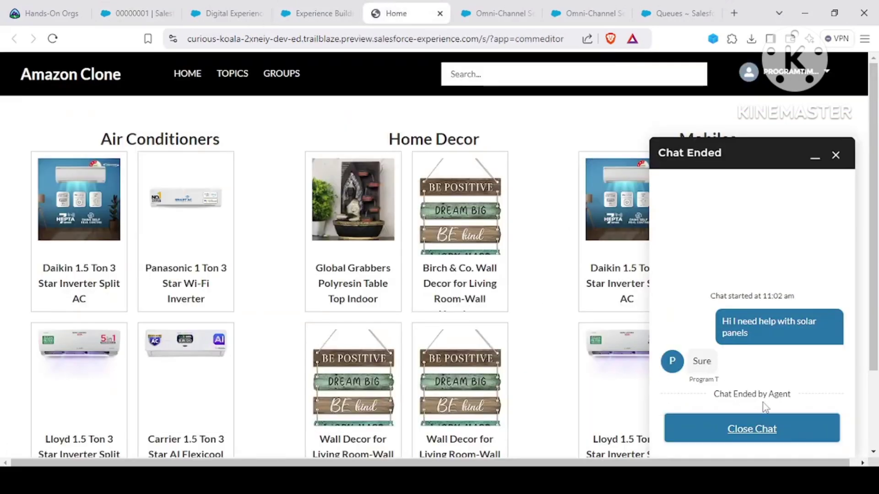
click(140, 11)
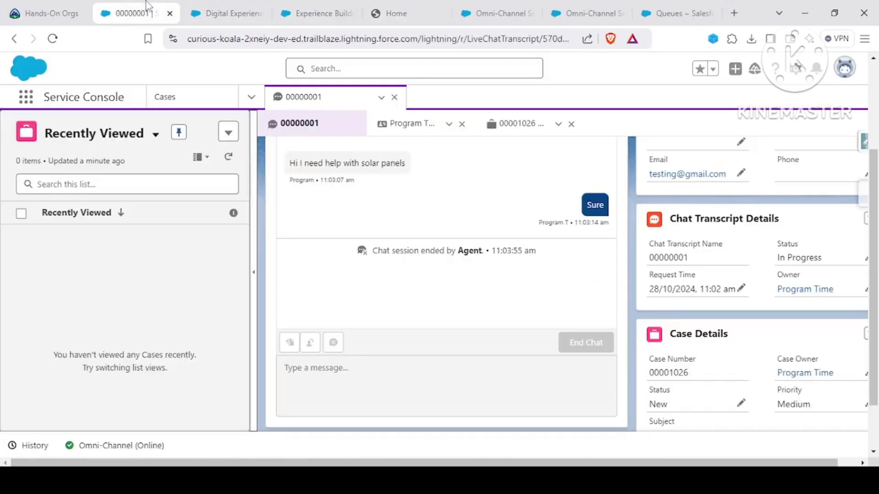
Step: Verify the customer's site chat shows the Chat Ended by Agent notice, then return to the console
click(386, 12)
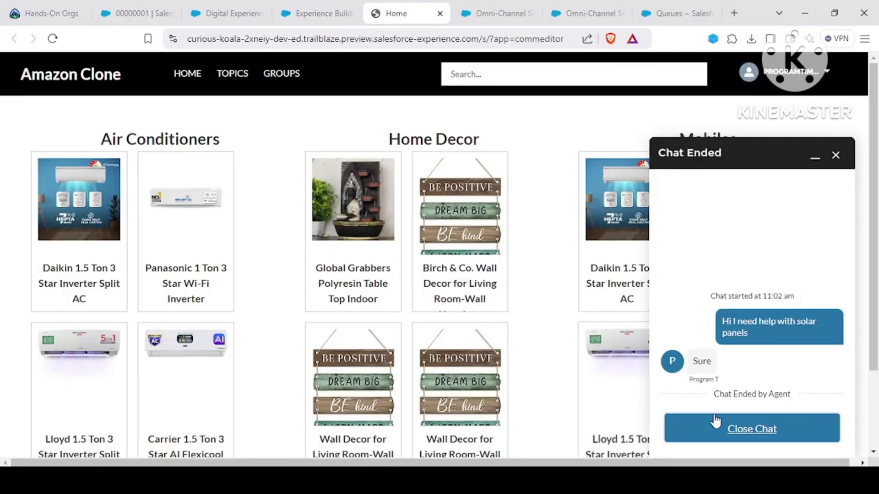
drag(712, 398, 798, 398)
click(799, 399)
click(135, 13)
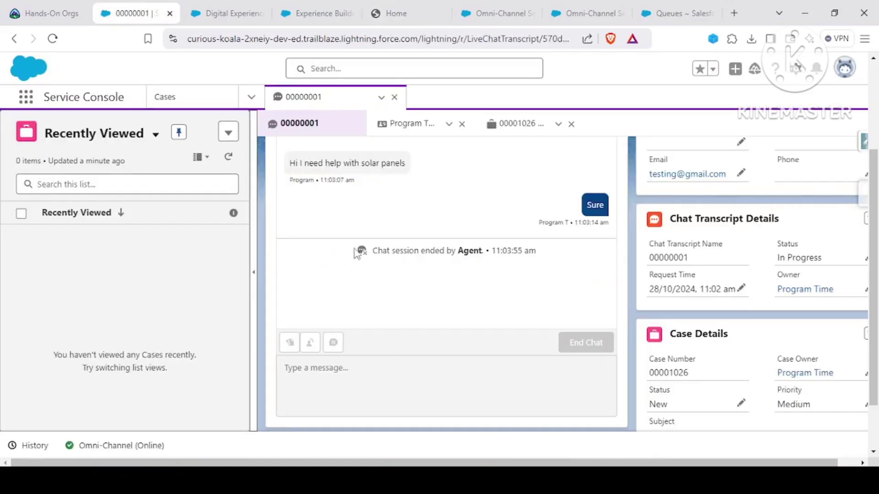
drag(377, 246, 373, 251)
click(389, 306)
drag(338, 254, 363, 265)
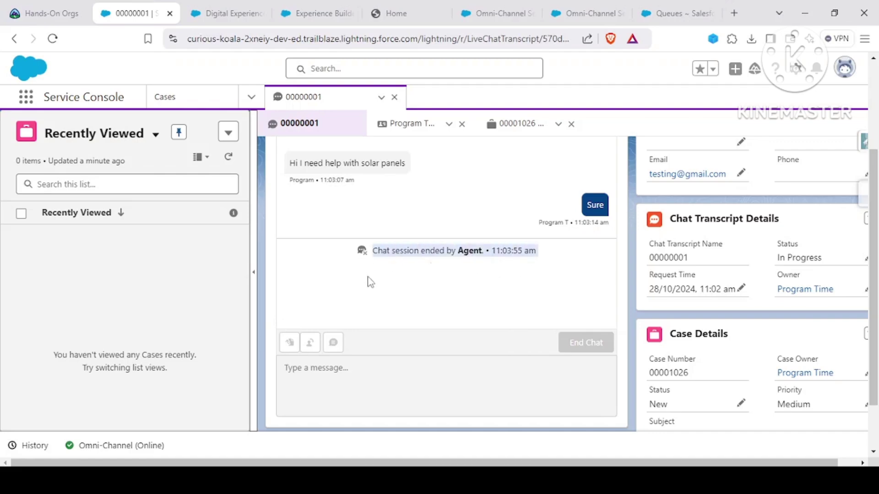
click(384, 262)
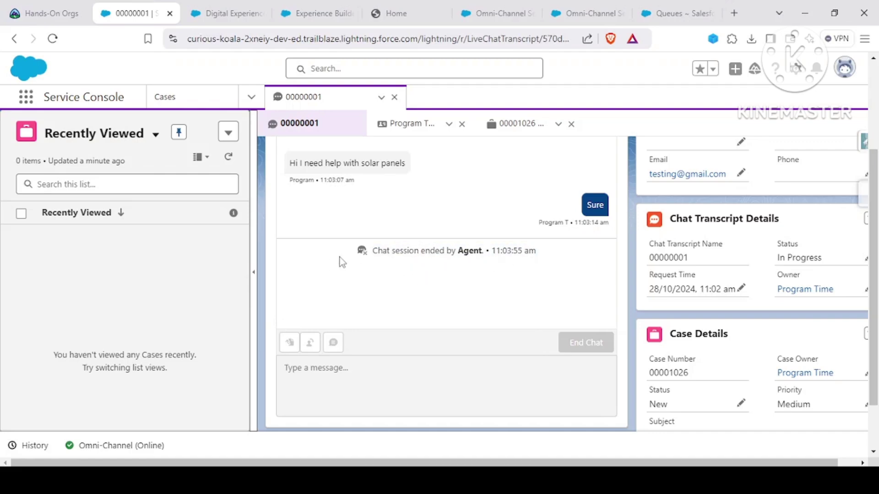
drag(365, 258, 581, 255)
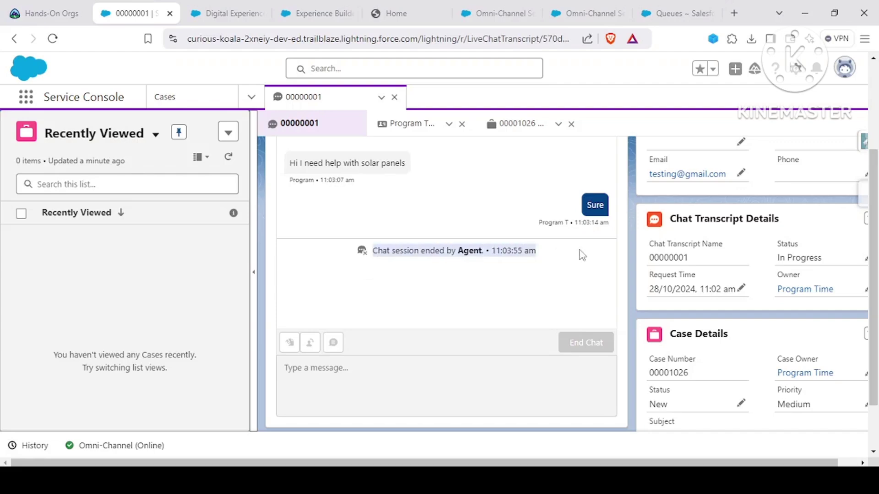
click(554, 267)
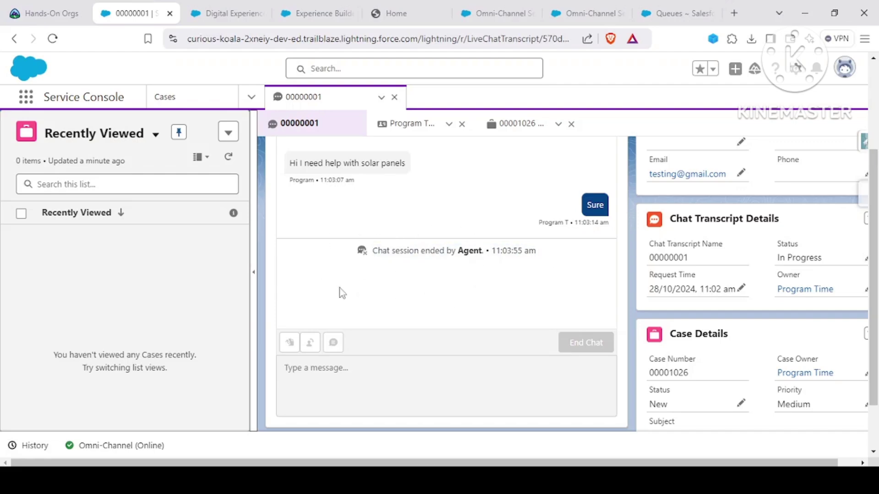